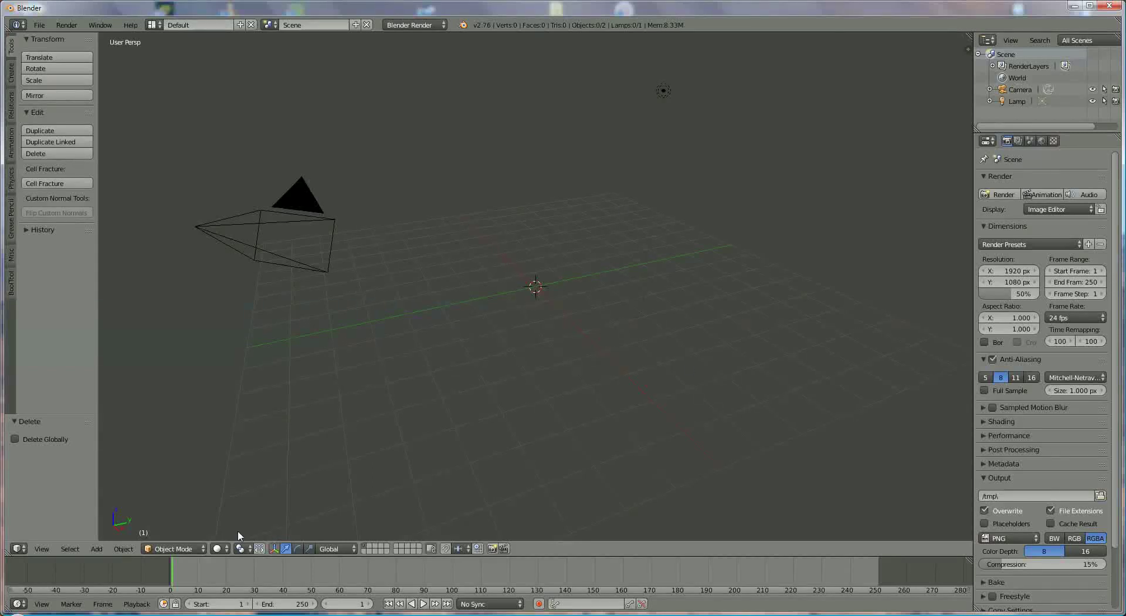
# - Add a UV sphere mesh to the scene at the 3D cursor
pyautogui.click(96, 549)
pyautogui.moveTo(107, 536)
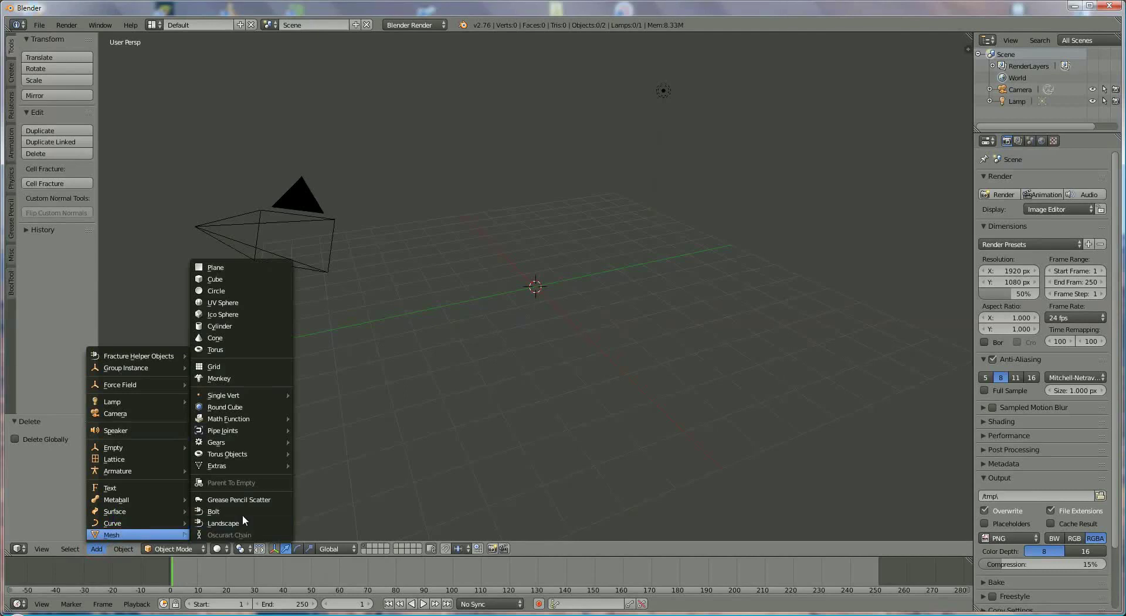
pyautogui.click(234, 303)
# - Set the new sphere to 40 segments, 40 rings and a size of 2
pyautogui.click(64, 450)
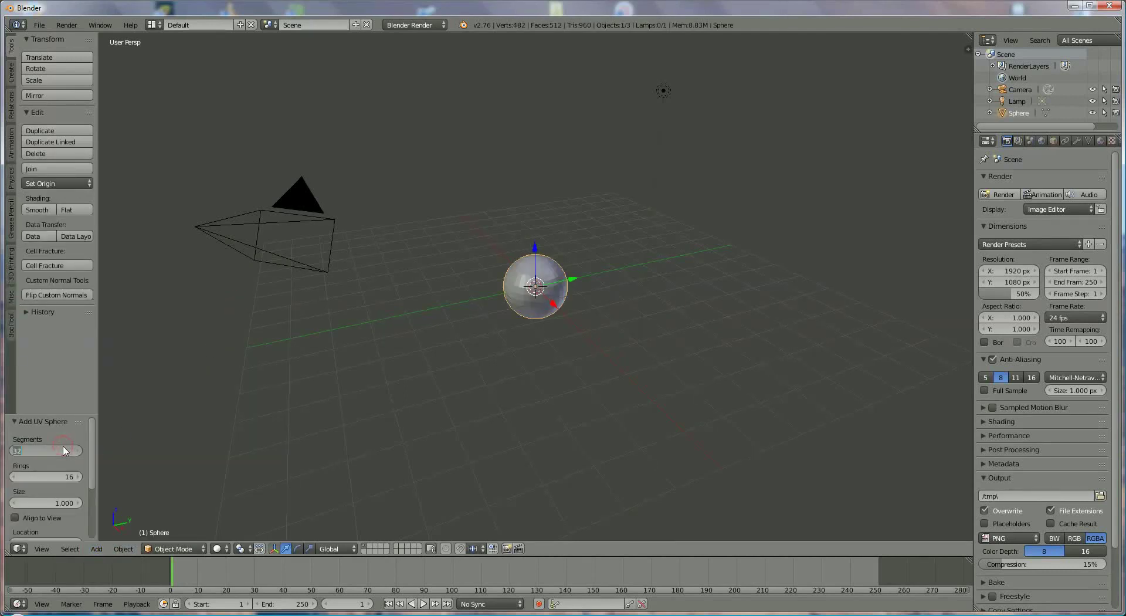
pyautogui.write('40')
pyautogui.press('Return')
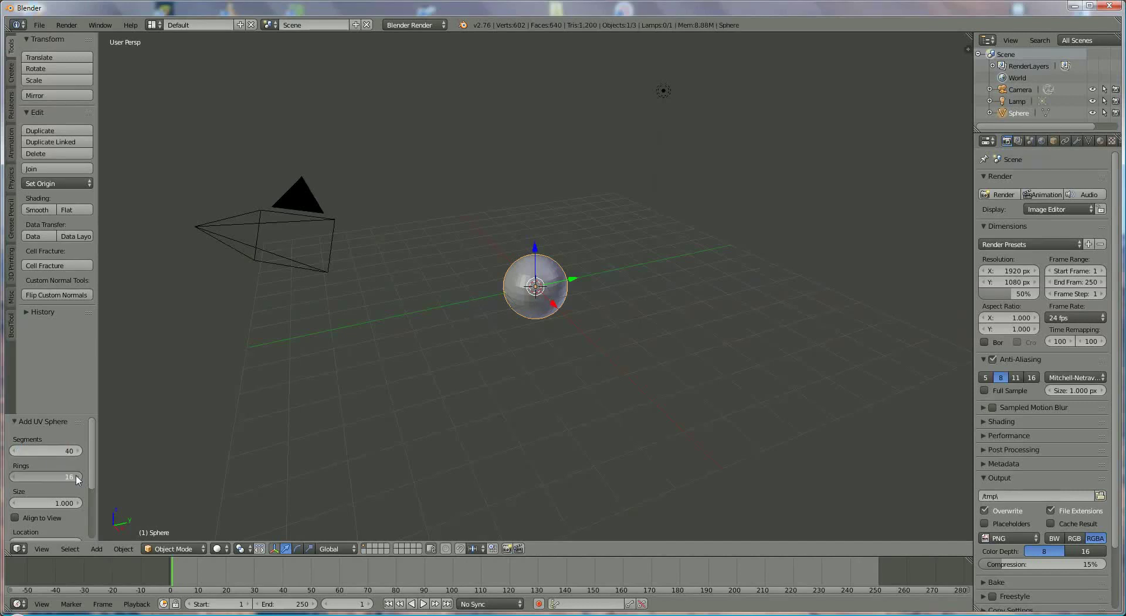
pyautogui.click(77, 476)
pyautogui.click(70, 478)
pyautogui.write('40')
pyautogui.press('Return')
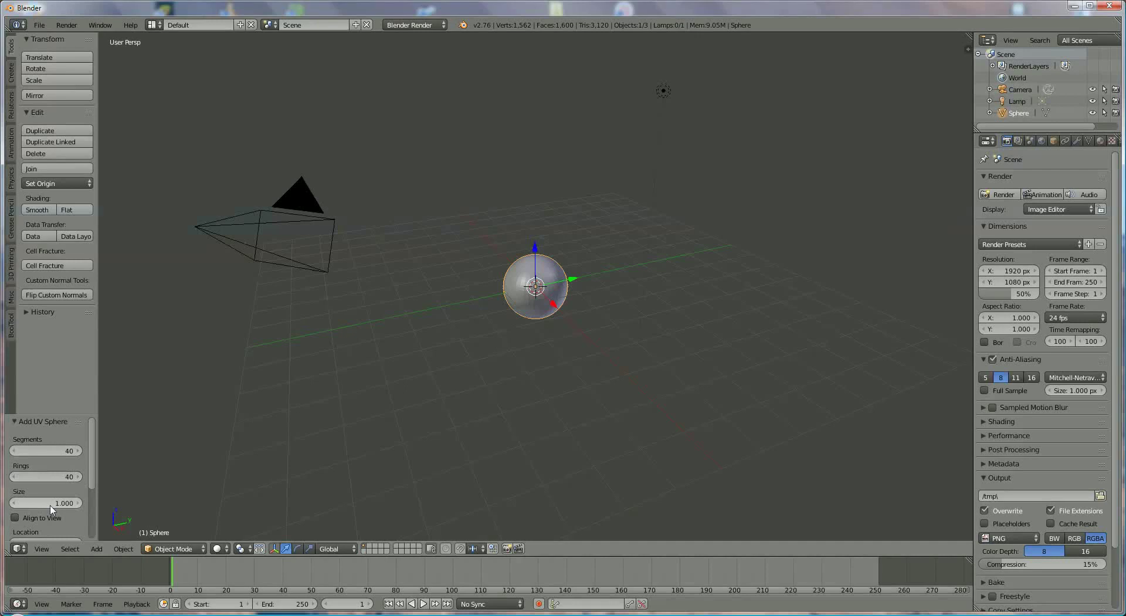
pyautogui.click(57, 503)
pyautogui.write('2')
pyautogui.press('Return')
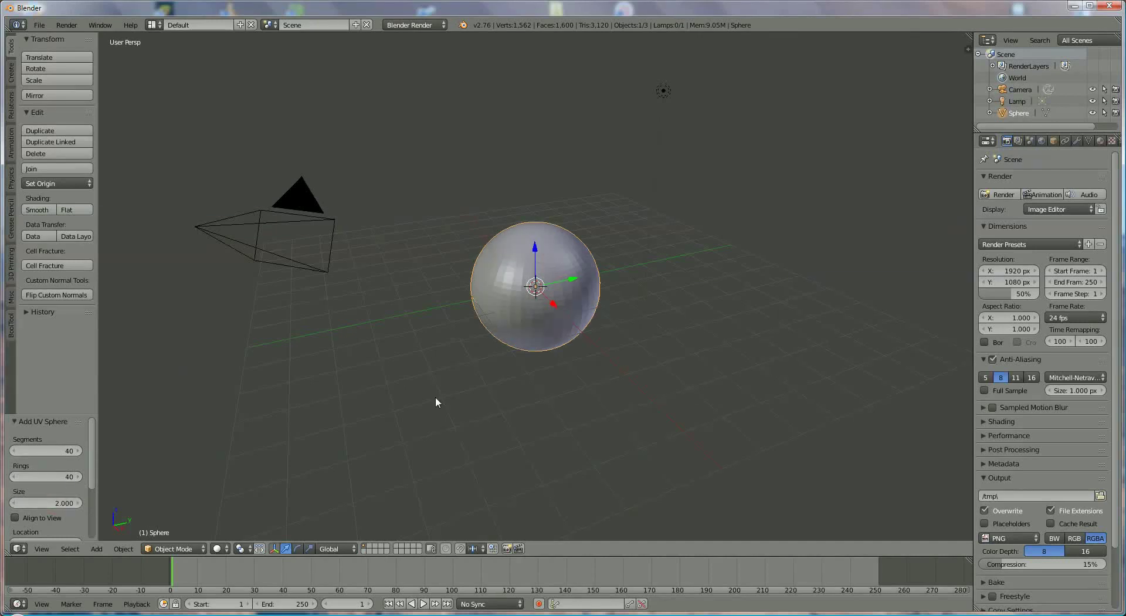
# - Put the sphere in Edit Mode with face selection enabled
pyautogui.moveTo(561, 328); pyautogui.dragTo(534, 330, button='middle')
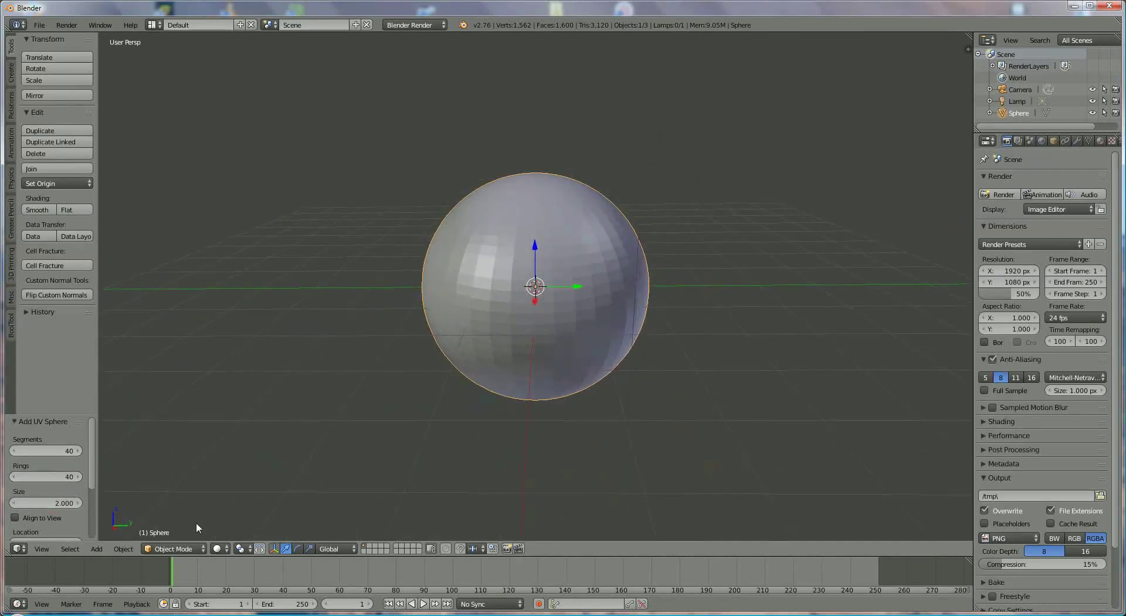
pyautogui.click(173, 546)
pyautogui.click(172, 522)
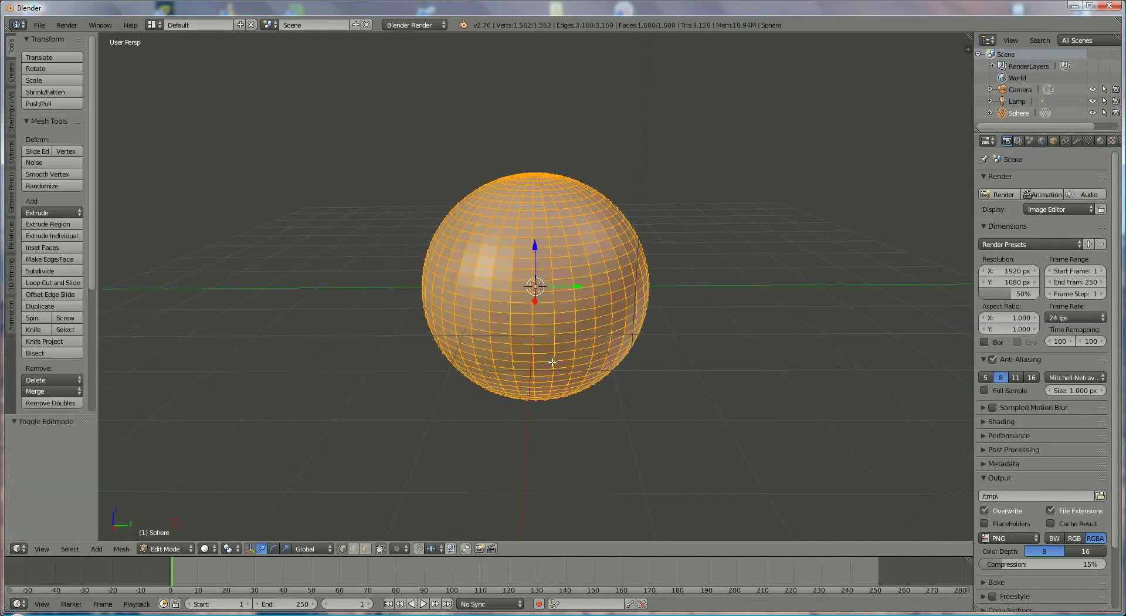
pyautogui.scroll(5, 556, 358)
pyautogui.moveTo(564, 350); pyautogui.dragTo(572, 391, button='middle')
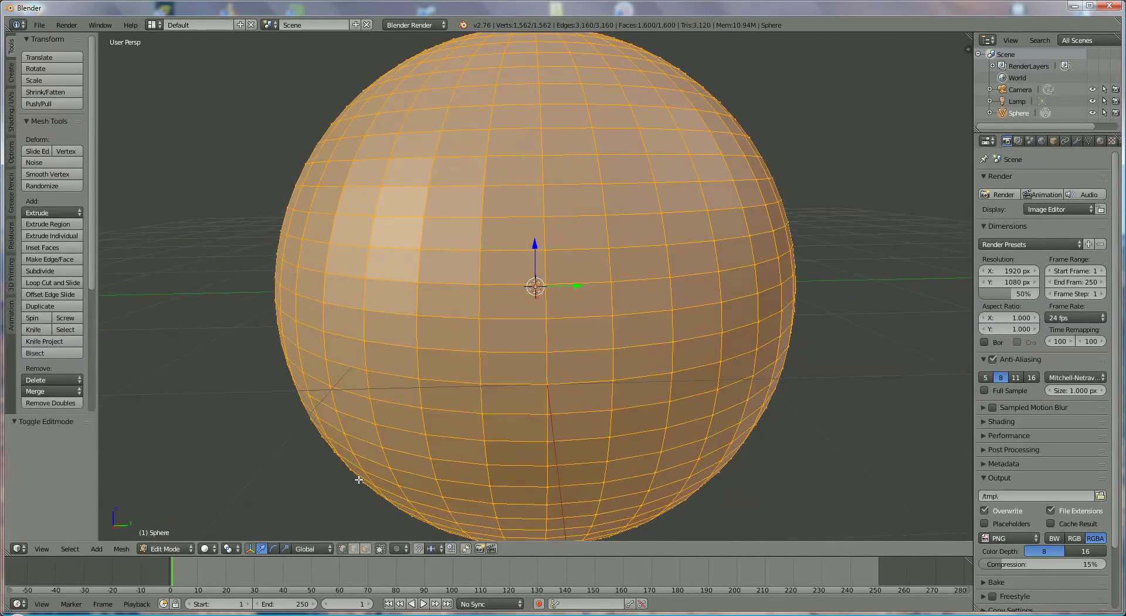
pyautogui.click(365, 549)
# - Select a two-by-two block of faces on the upper left front of the sphere for the first eye
pyautogui.rightClick(433, 100)
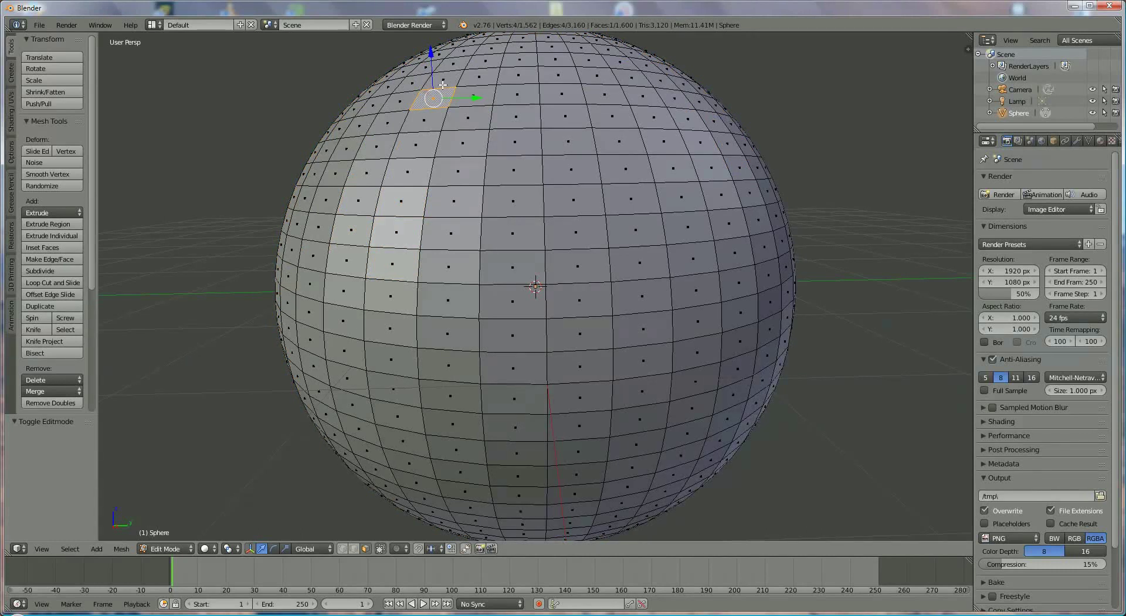
pyautogui.keyDown('shift'); pyautogui.rightClick(444, 80); pyautogui.keyUp('shift')
pyautogui.keyDown('shift'); pyautogui.rightClick(411, 83); pyautogui.keyUp('shift')
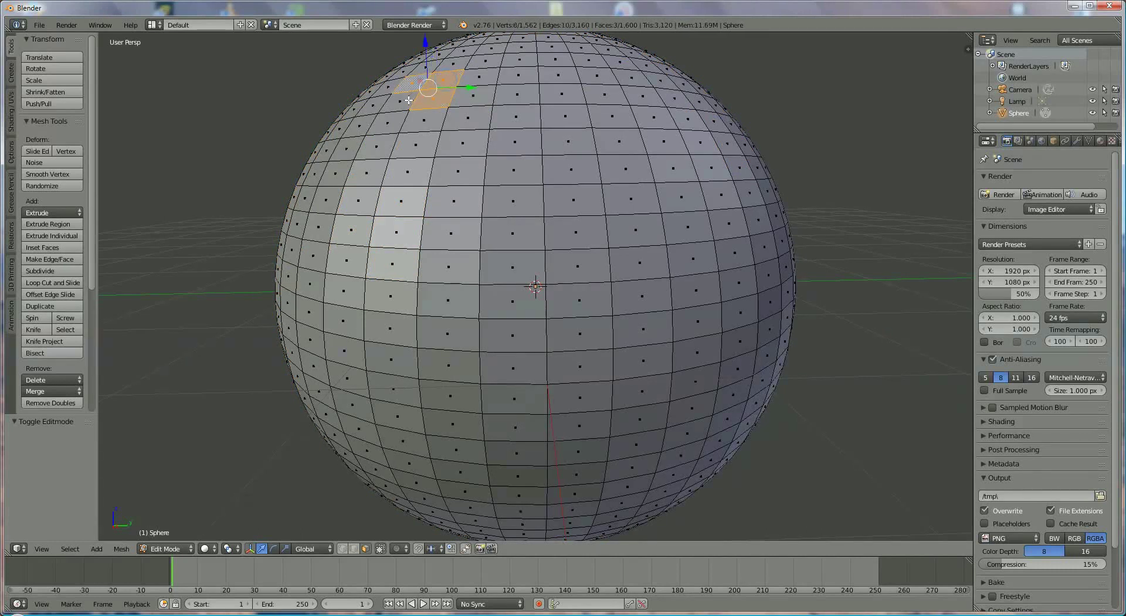
pyautogui.keyDown('shift'); pyautogui.rightClick(398, 101); pyautogui.keyUp('shift')
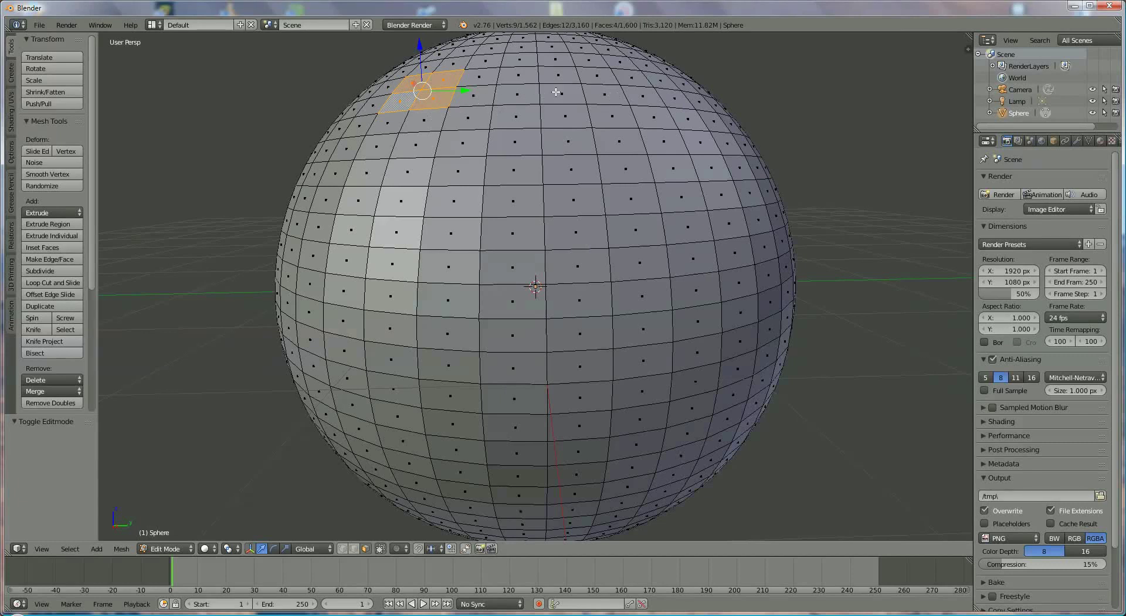
# - Add a matching two-by-two block of faces on the upper right front to the selection for the second eye
pyautogui.keyDown('shift'); pyautogui.rightClick(643, 95); pyautogui.keyUp('shift')
pyautogui.keyDown('shift'); pyautogui.rightClick(630, 76); pyautogui.keyUp('shift')
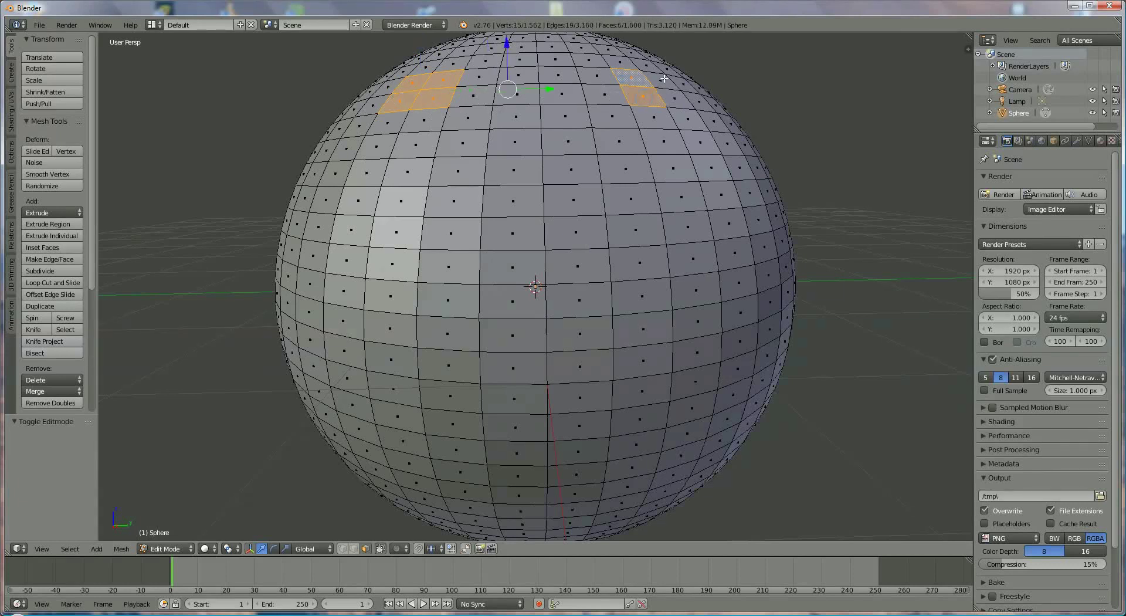
pyautogui.keyDown('shift'); pyautogui.rightClick(661, 80); pyautogui.keyUp('shift')
pyautogui.keyDown('shift'); pyautogui.rightClick(675, 99); pyautogui.keyUp('shift')
# - Extrude both eye face blocks inward about 0.037, and extrude them back outward by X 0.032 and Z 0.036
pyautogui.moveTo(594, 149); pyautogui.dragTo(568, 169, button='middle')
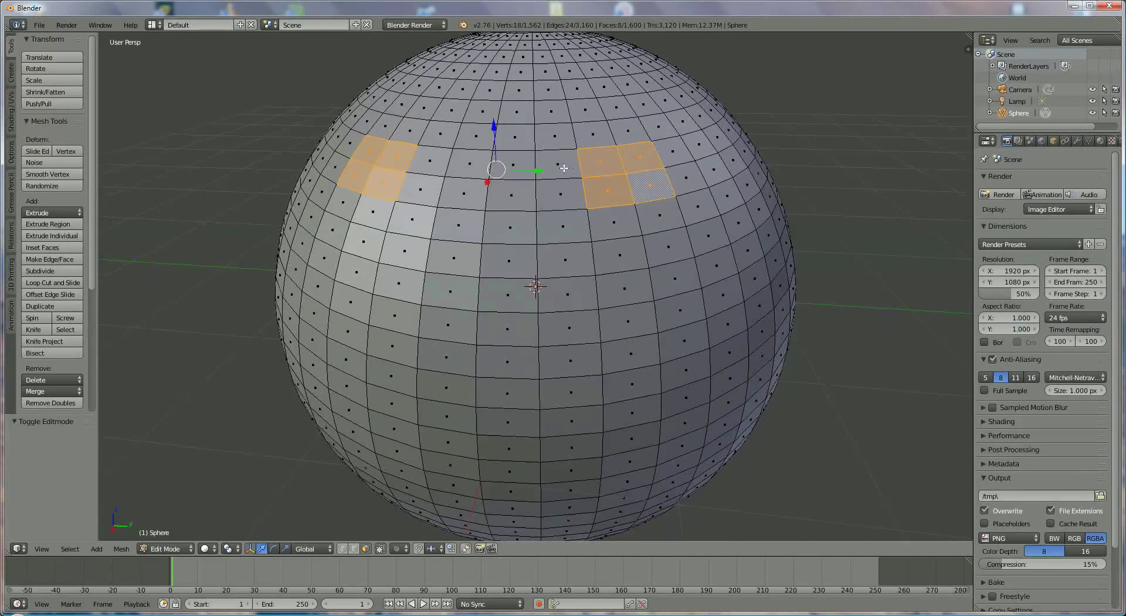
pyautogui.press('e')
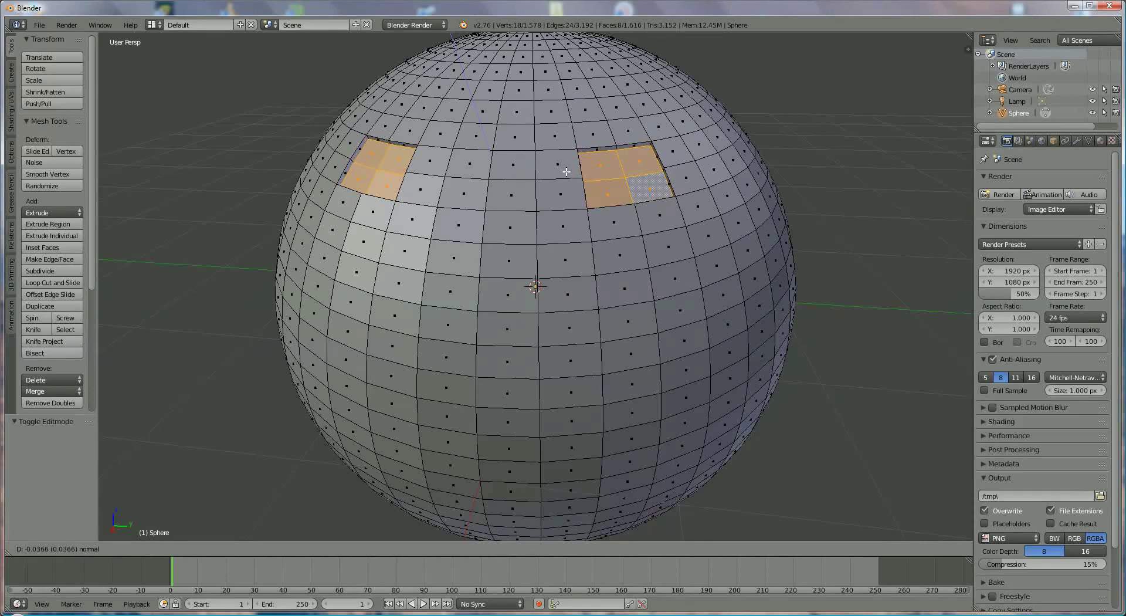
pyautogui.click(566, 171)
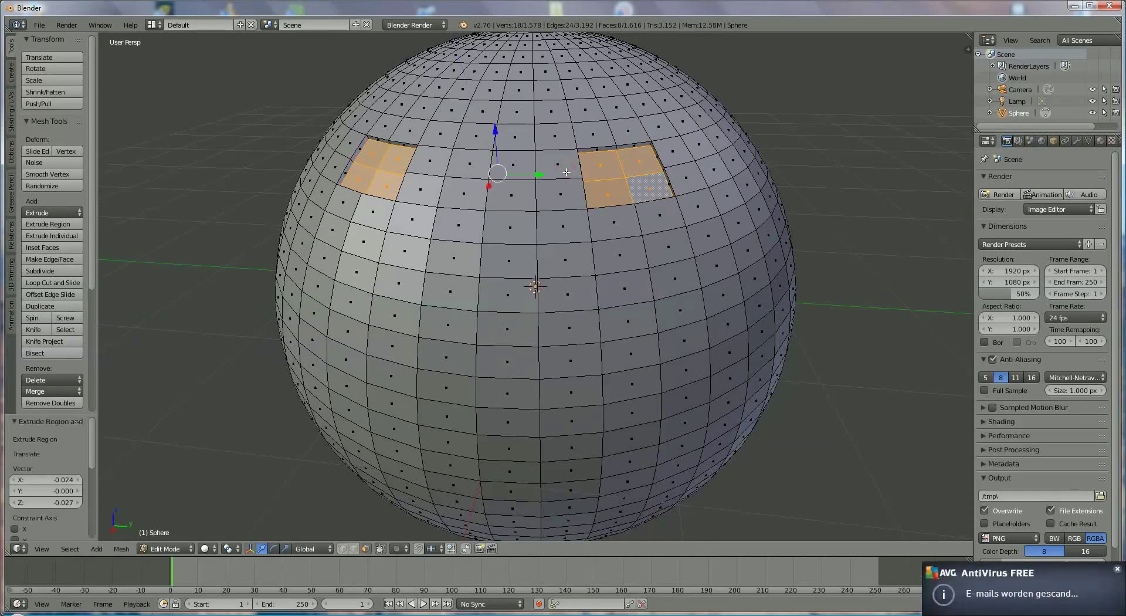
pyautogui.press('e')
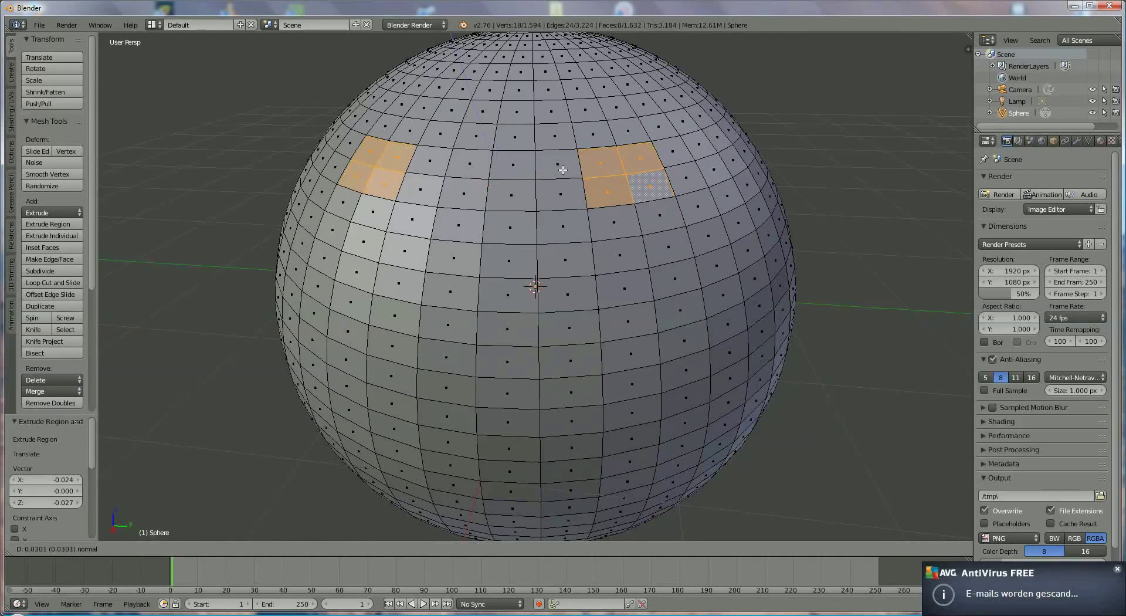
pyautogui.click(561, 168)
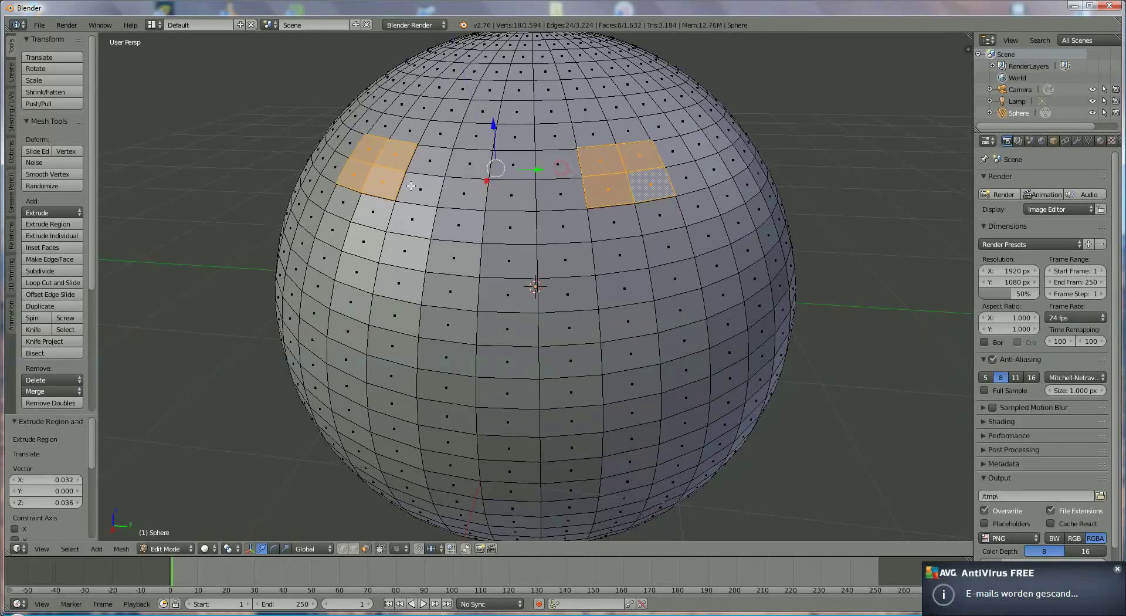
# - Add a Subdivision Surface modifier to the sphere and set its view subdivisions to 3
pyautogui.click(1077, 142)
pyautogui.click(1028, 179)
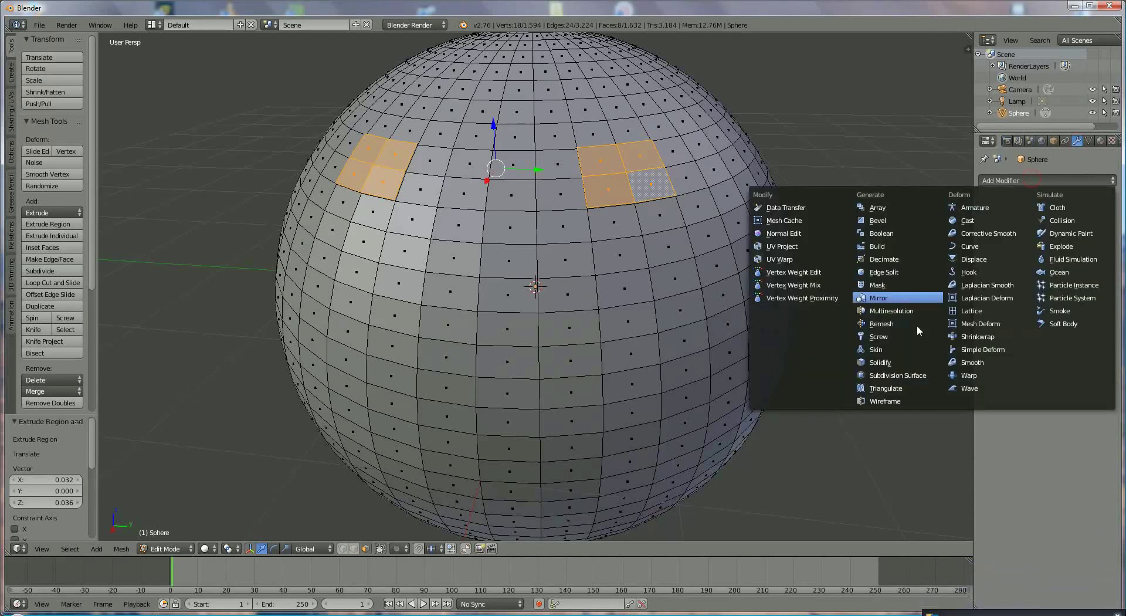
pyautogui.click(913, 375)
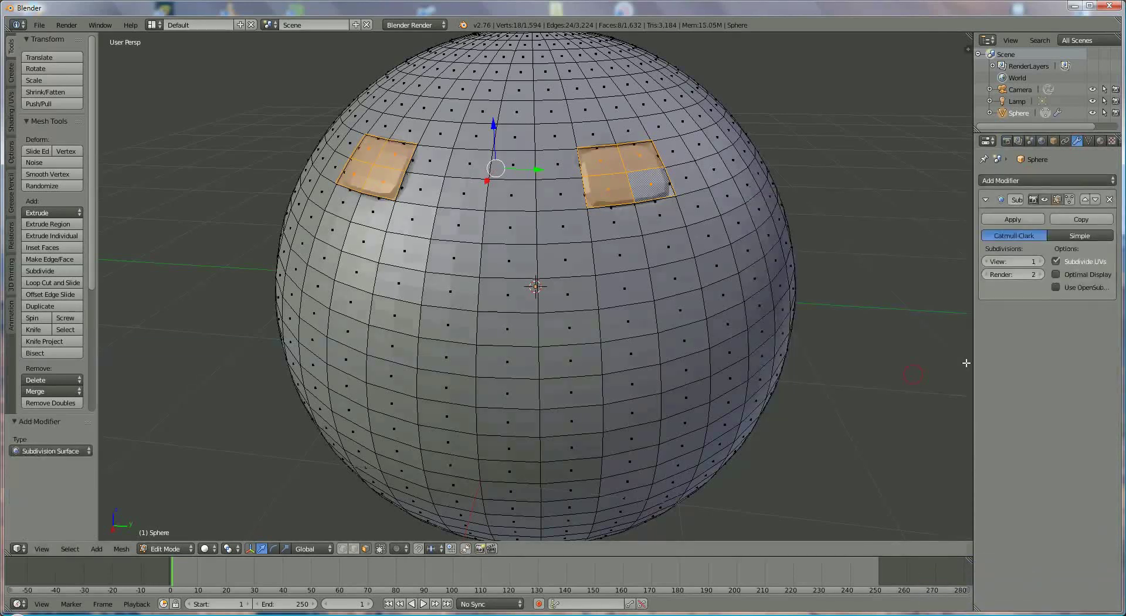
pyautogui.click(1043, 261)
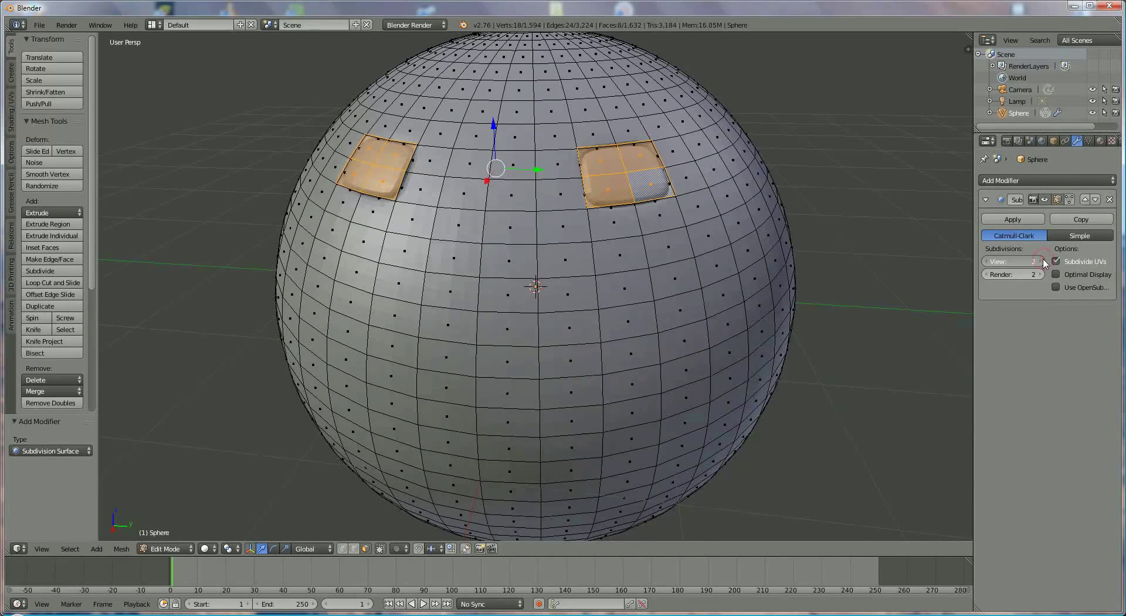
pyautogui.click(1043, 262)
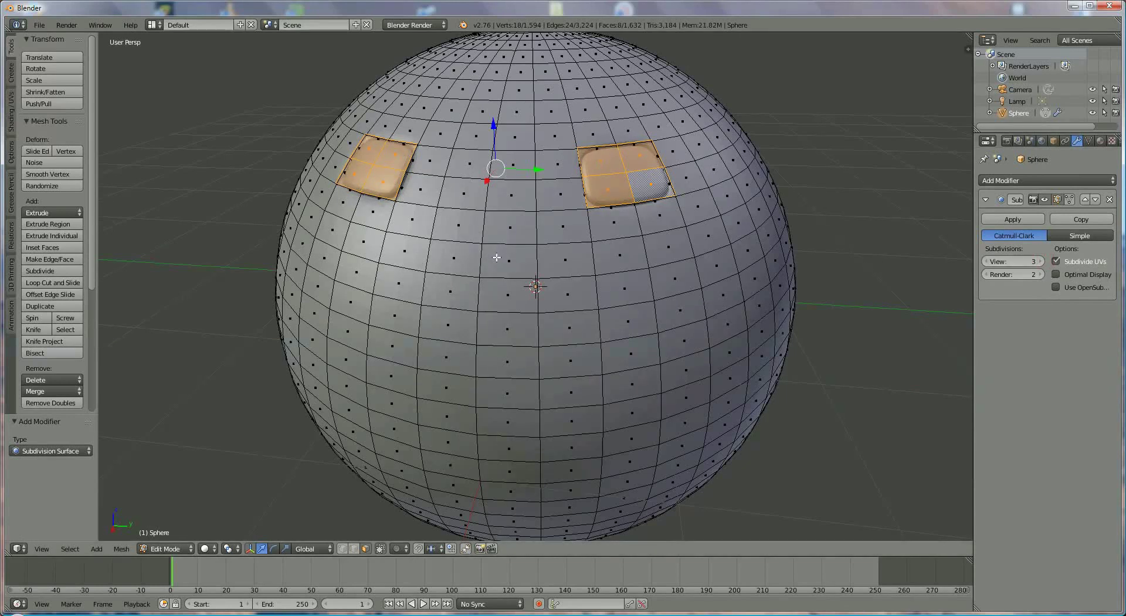
# - Select only a two-by-two block of faces centred between and just below the eyes for the nose
pyautogui.moveTo(512, 308); pyautogui.dragTo(513, 164, button='middle')
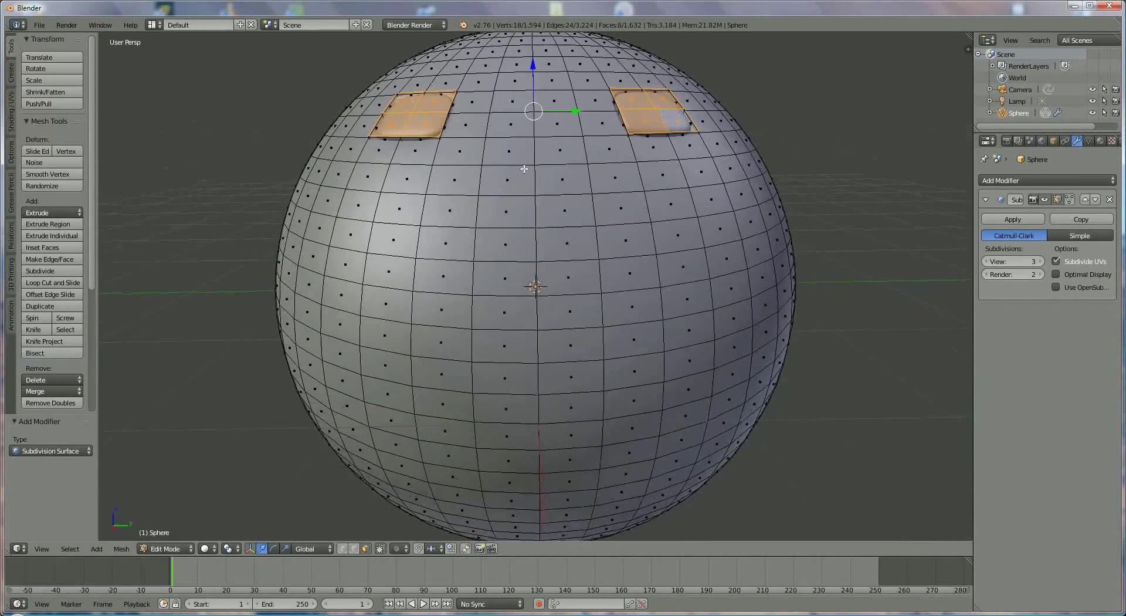
pyautogui.click(505, 150)
pyautogui.keyDown('shift'); pyautogui.click(505, 178); pyautogui.keyUp('shift')
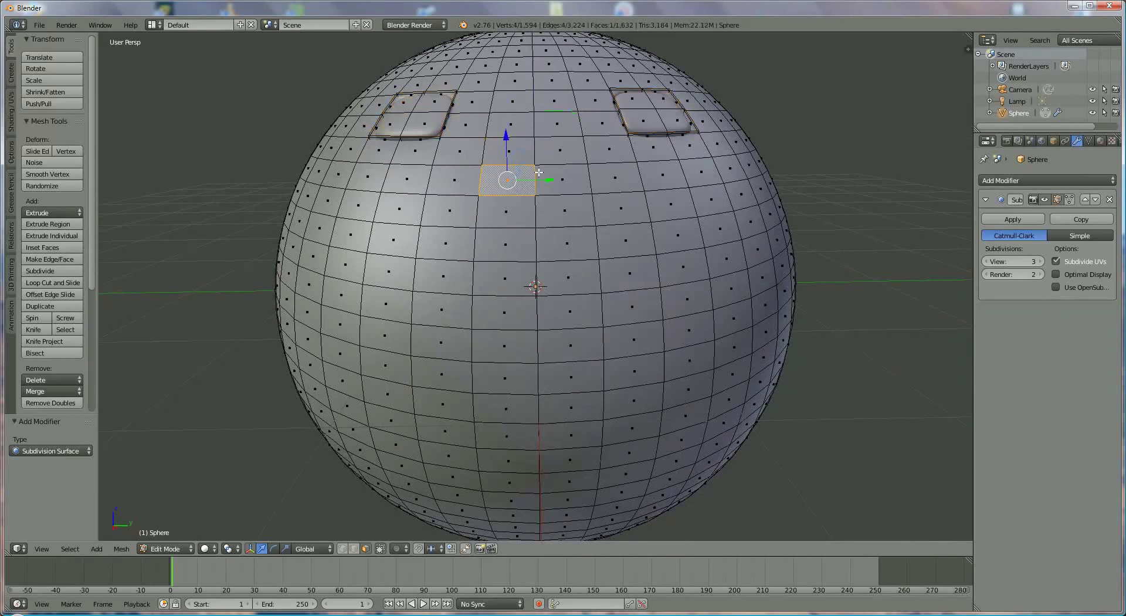
pyautogui.keyDown('shift'); pyautogui.click(560, 179); pyautogui.keyUp('shift')
pyautogui.keyDown('shift'); pyautogui.click(559, 151); pyautogui.keyUp('shift')
pyautogui.keyDown('shift'); pyautogui.click(522, 152); pyautogui.keyUp('shift')
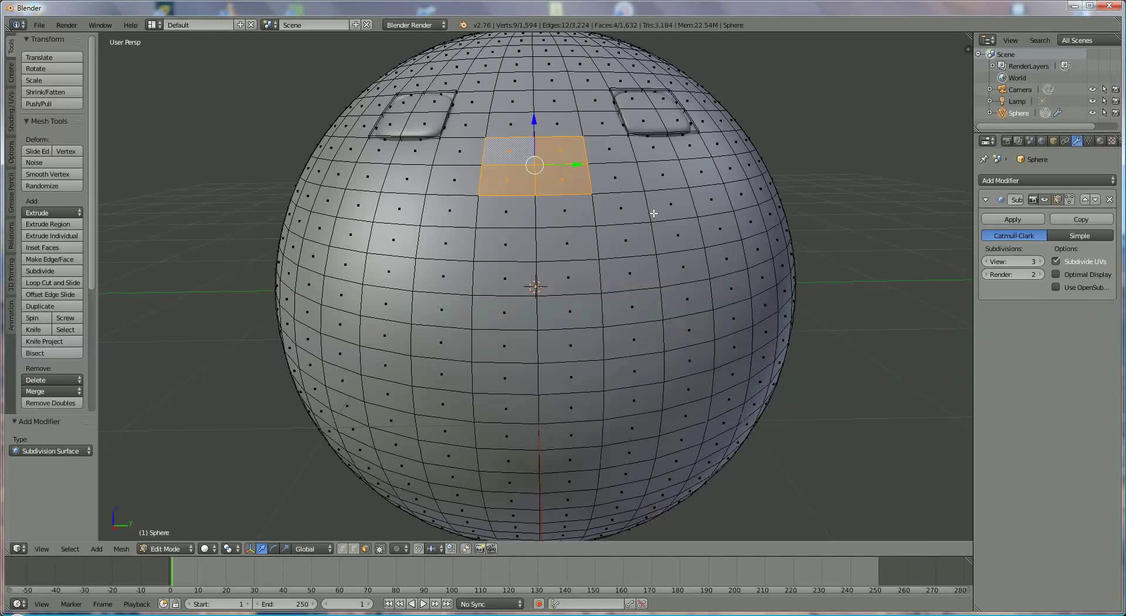
# - Extrude the nose faces inward by X -0.017 and Z -0.013, and extrude them back outward by X 0.026 and Z 0.019
pyautogui.press('e')
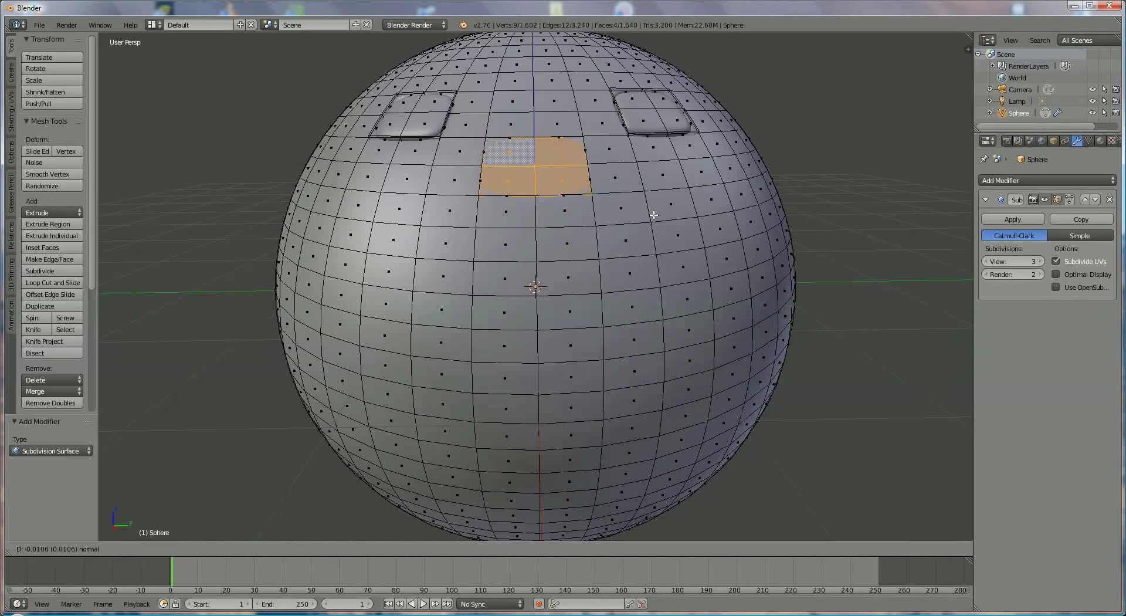
pyautogui.click(654, 215)
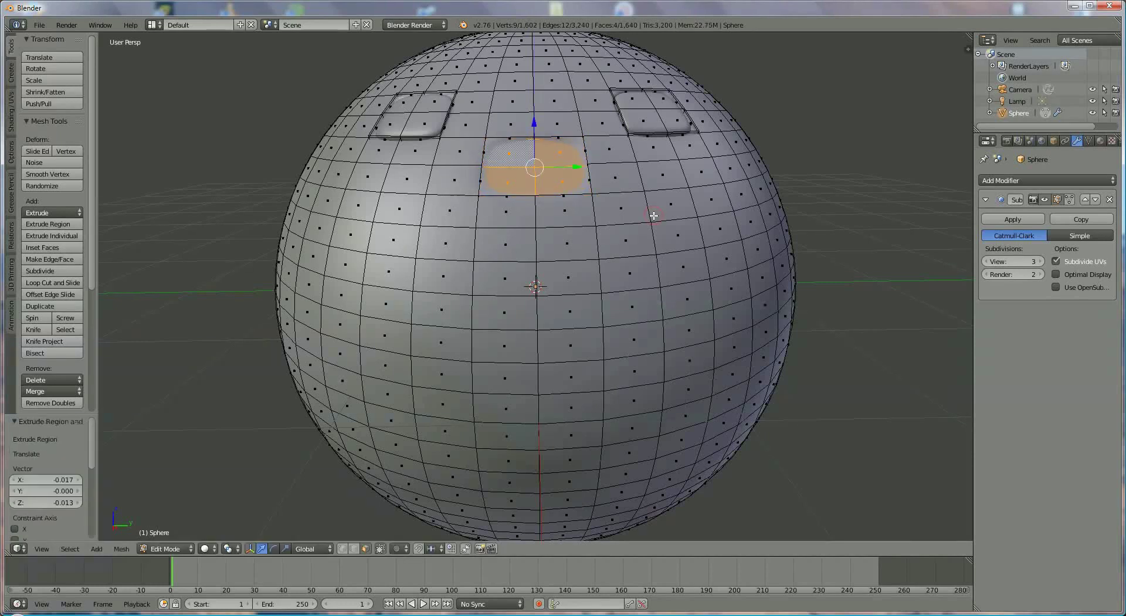
pyautogui.press('e')
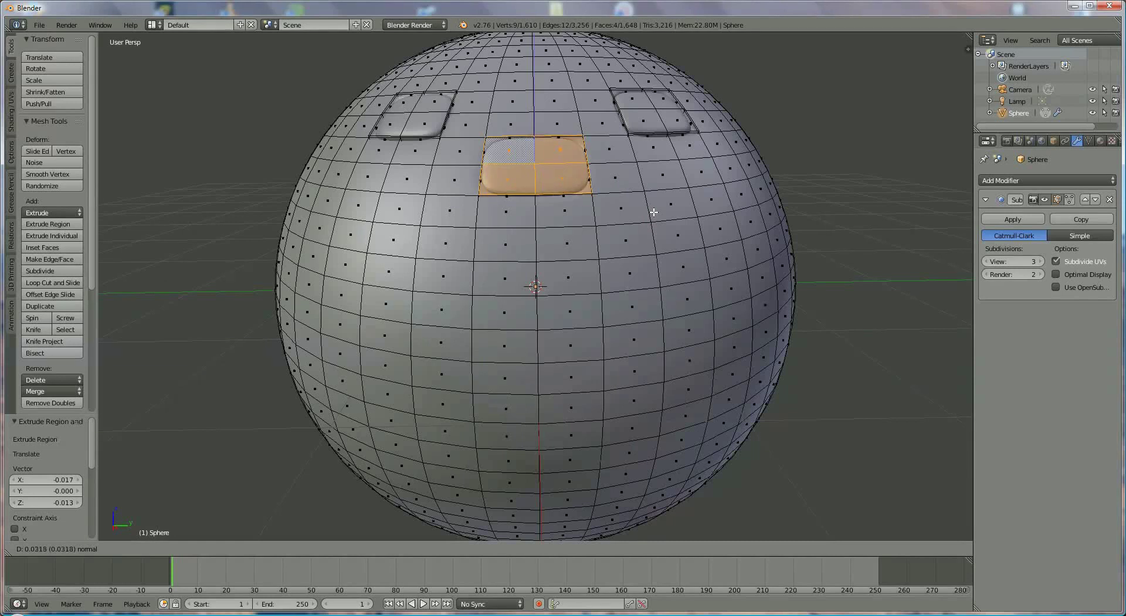
pyautogui.click(502, 257)
pyautogui.moveTo(446, 253); pyautogui.dragTo(526, 266, button='middle')
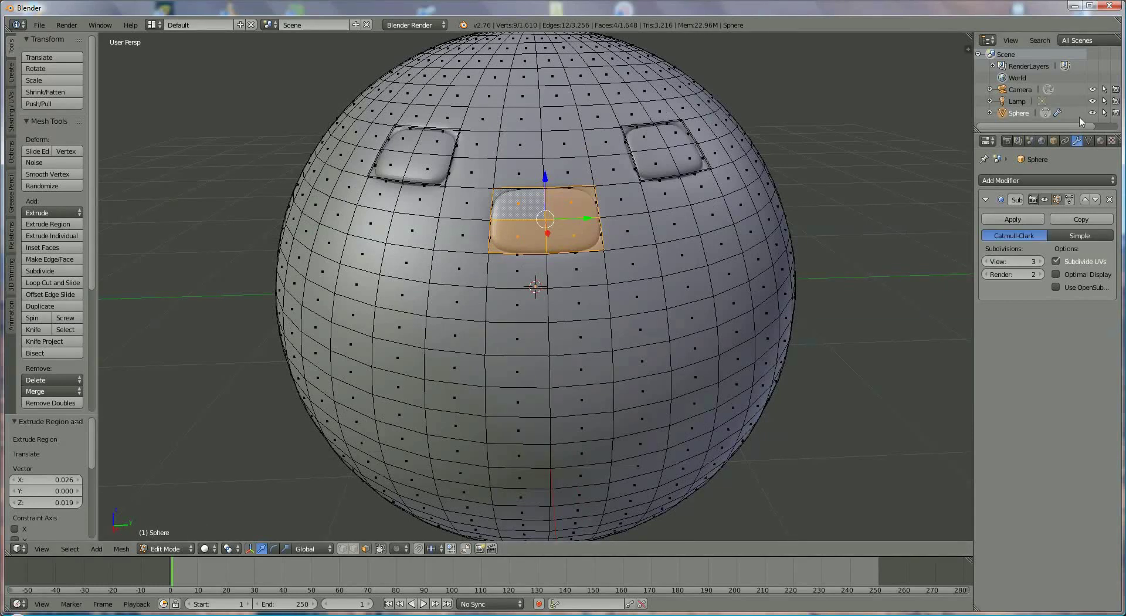
# - Create a material named yellow with diffuse colour R 0.773, G 0.800, B 0.003 and diffuse intensity 1.000
pyautogui.click(1100, 142)
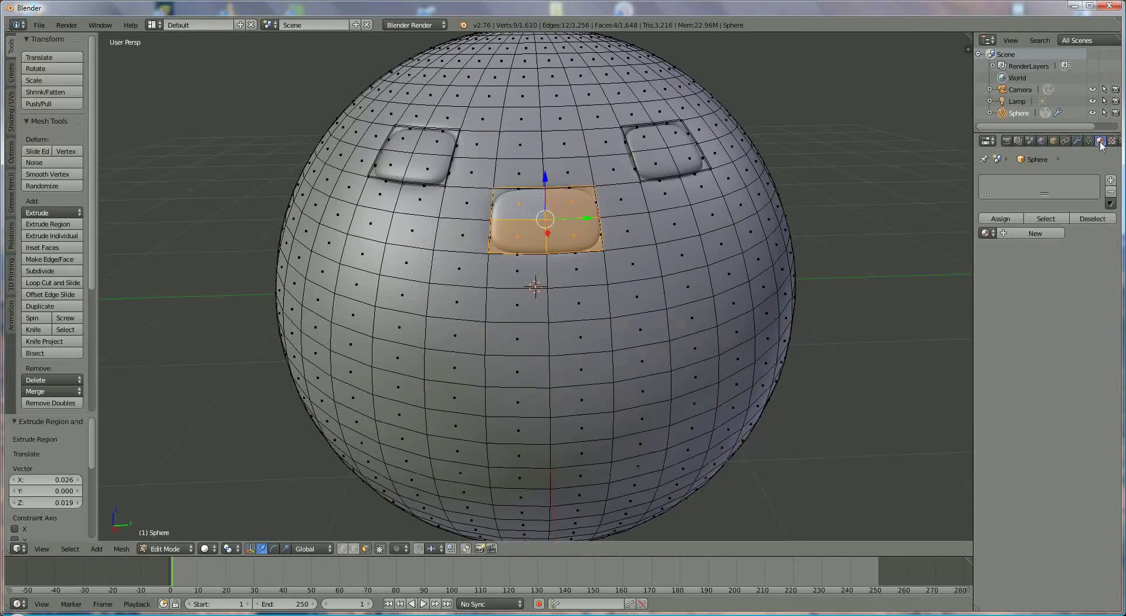
pyautogui.click(1032, 234)
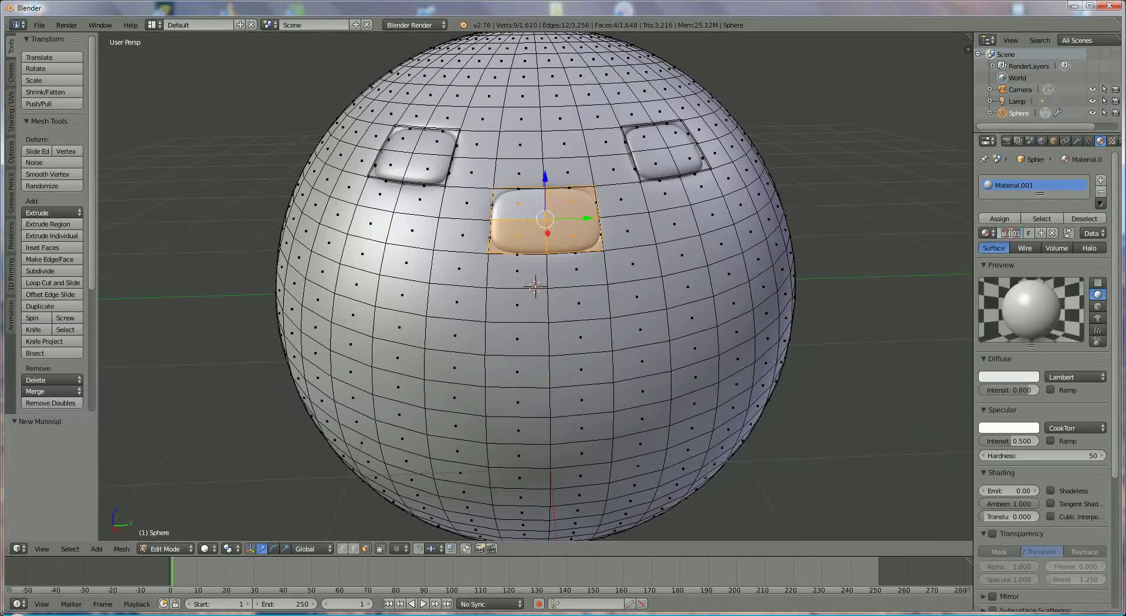
pyautogui.write('yellow')
pyautogui.press('Return')
pyautogui.click(1028, 374)
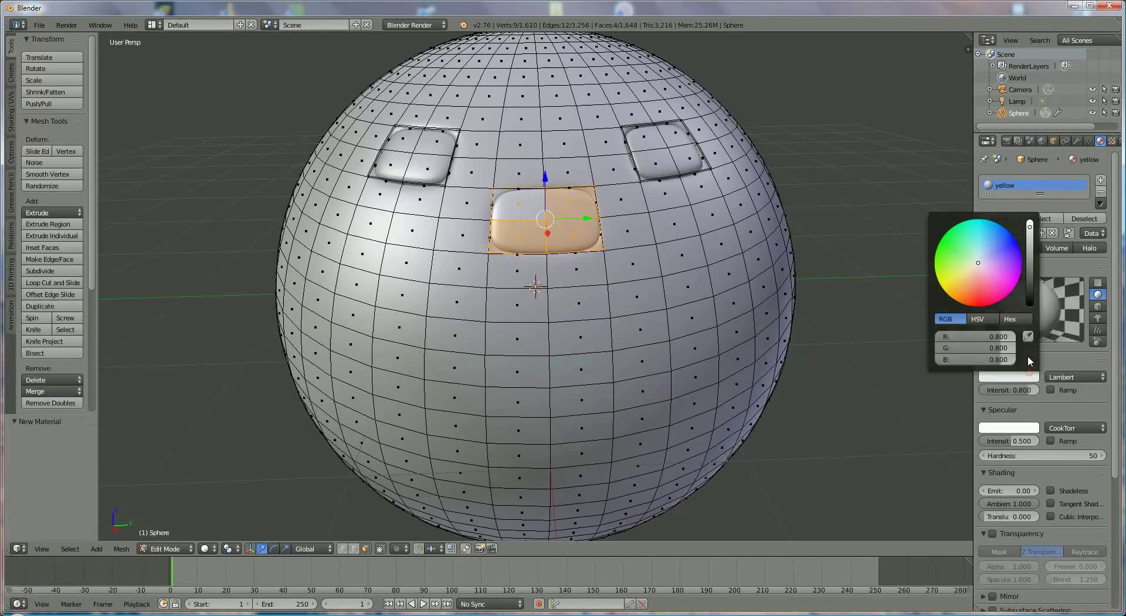
pyautogui.click(945, 292)
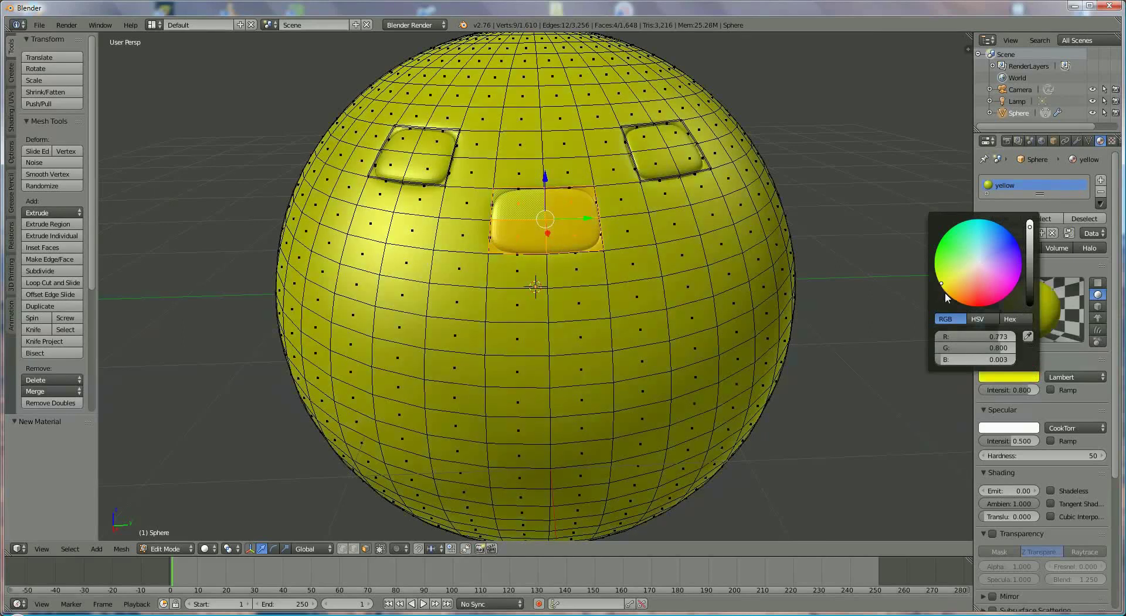
pyautogui.moveTo(991, 390); pyautogui.dragTo(1061, 391)
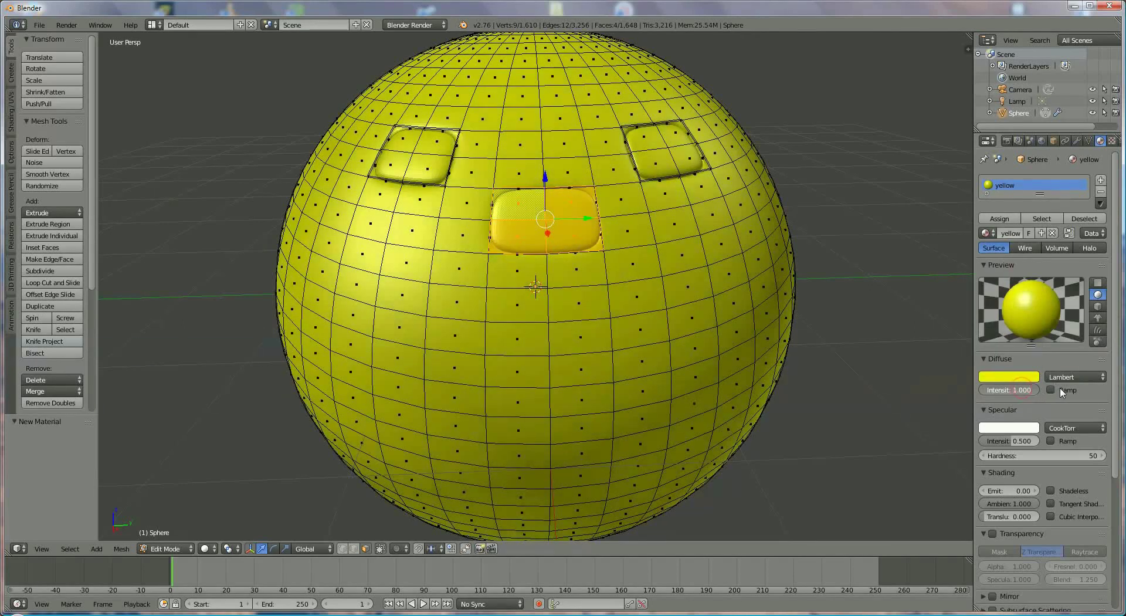
# - Create a second material named black with a pure black diffuse colour and assign it to the selected nose faces
pyautogui.click(1101, 181)
pyautogui.click(1032, 261)
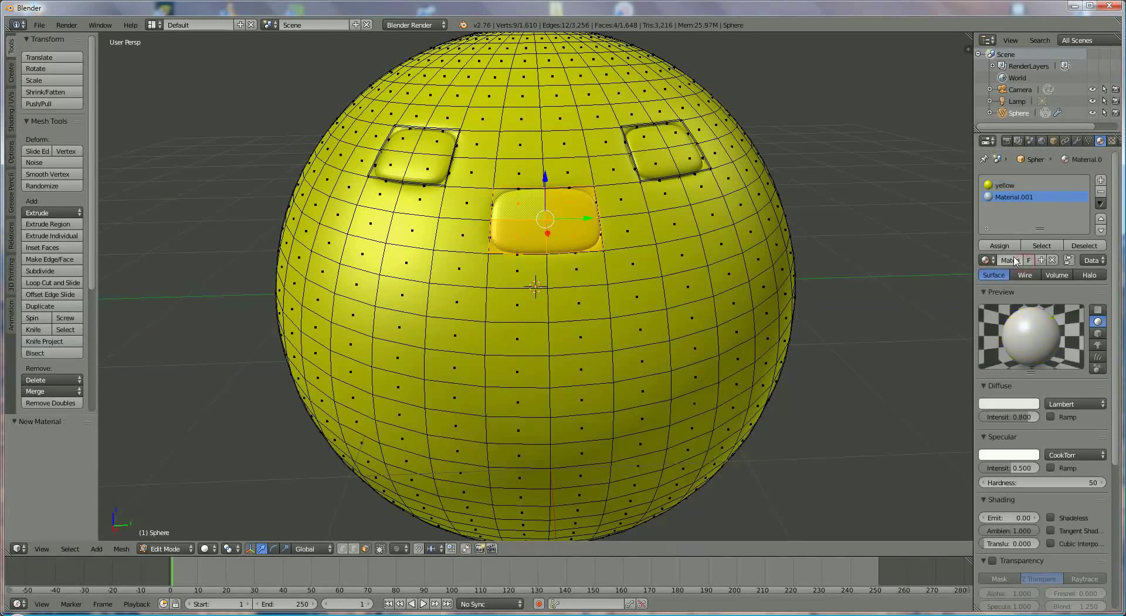
pyautogui.click(1016, 259)
pyautogui.write('black')
pyautogui.press('Return')
pyautogui.click(1028, 403)
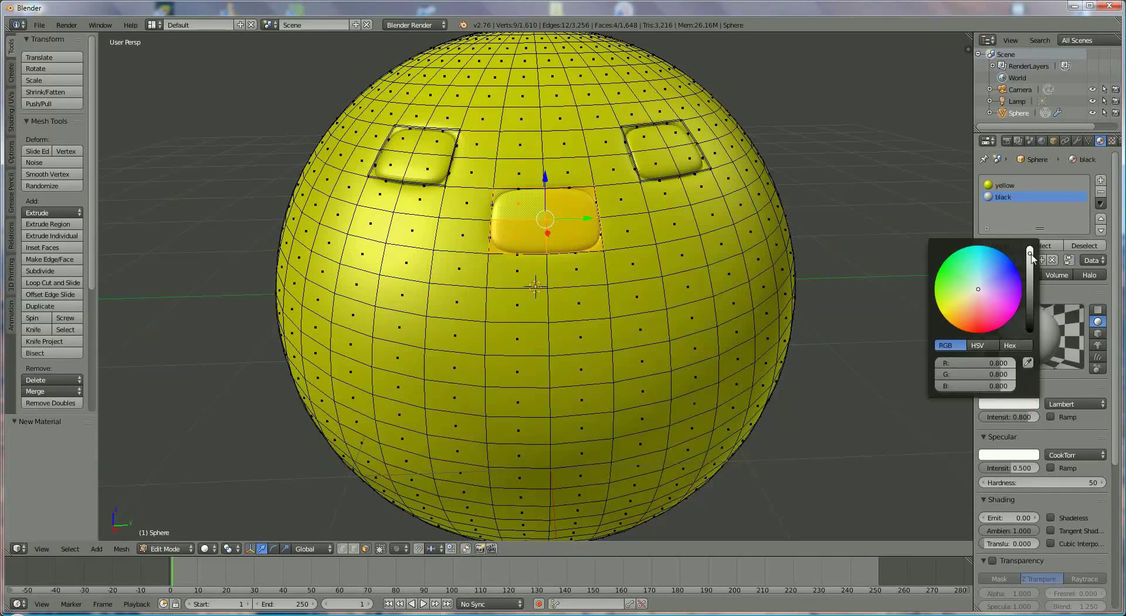
pyautogui.moveTo(1032, 258); pyautogui.dragTo(1030, 341)
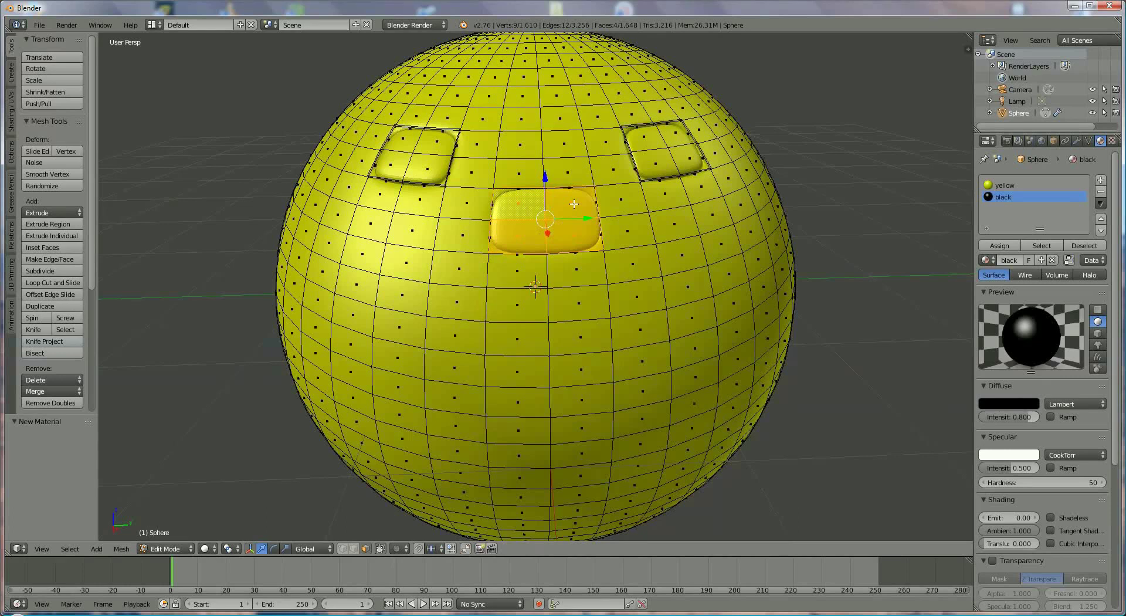
pyautogui.click(1001, 245)
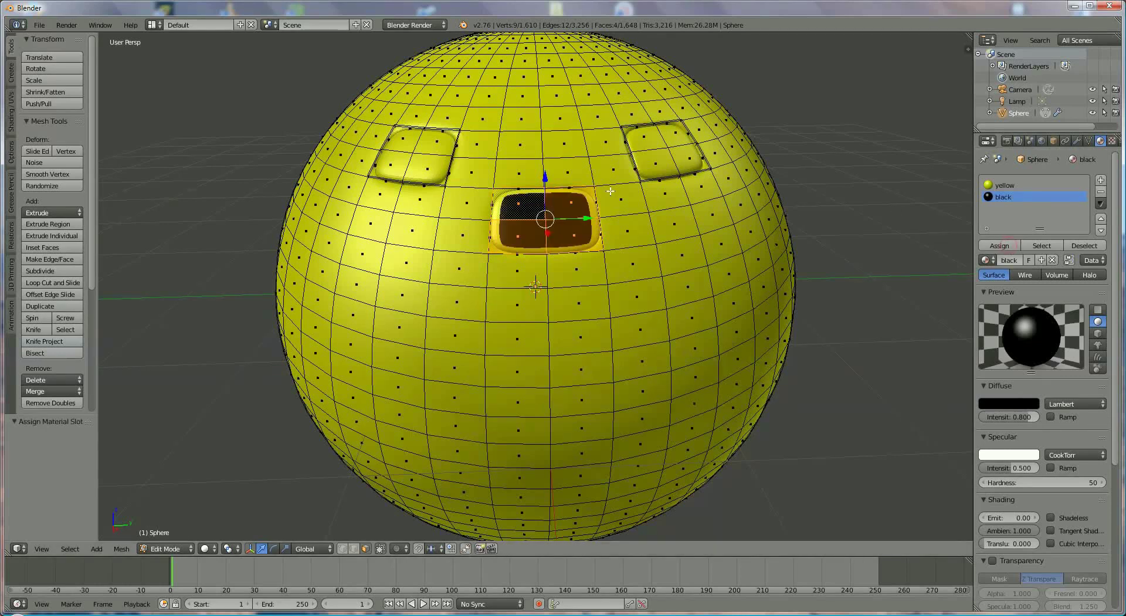
# - Select only the four front faces of each eye, eight faces in total
pyautogui.rightClick(674, 138)
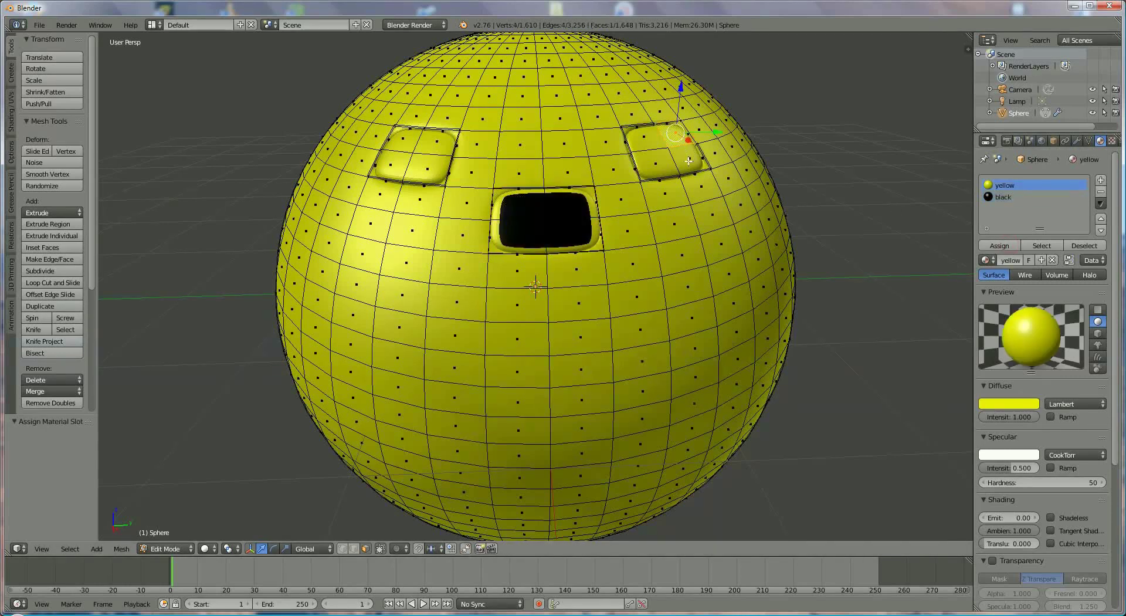
pyautogui.keyDown('shift'); pyautogui.rightClick(689, 160); pyautogui.keyUp('shift')
pyautogui.keyDown('shift'); pyautogui.rightClick(648, 161); pyautogui.keyUp('shift')
pyautogui.keyDown('shift'); pyautogui.rightClick(645, 138); pyautogui.keyUp('shift')
pyautogui.keyDown('shift'); pyautogui.rightClick(437, 144); pyautogui.keyUp('shift')
pyautogui.keyDown('shift'); pyautogui.rightClick(403, 163); pyautogui.keyUp('shift')
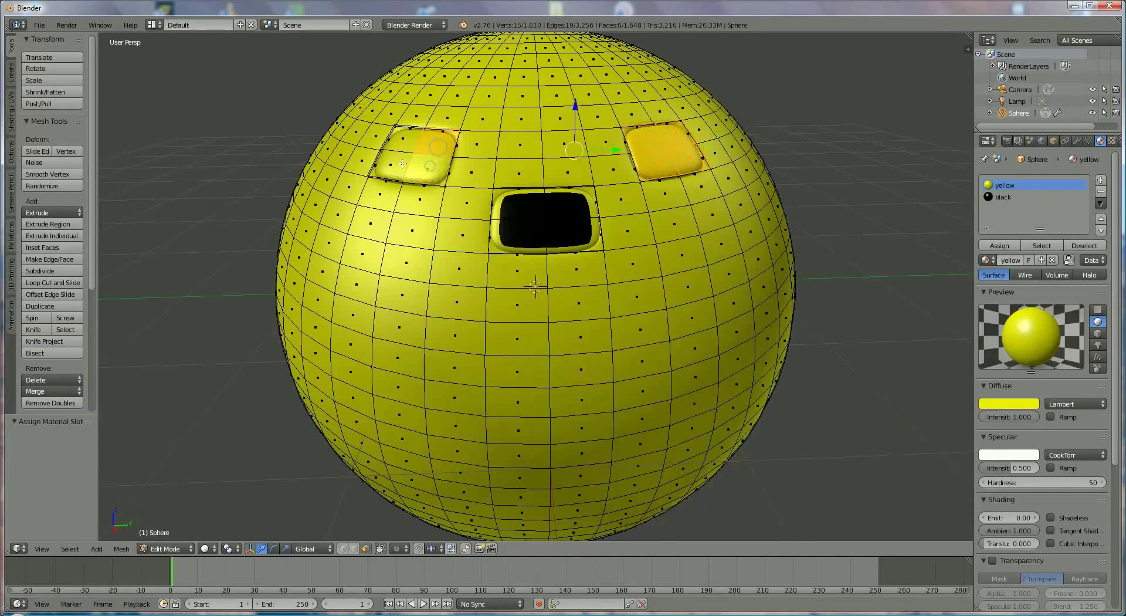
pyautogui.keyDown('shift'); pyautogui.rightClick(431, 168); pyautogui.keyUp('shift')
pyautogui.keyDown('shift'); pyautogui.rightClick(405, 142); pyautogui.keyUp('shift')
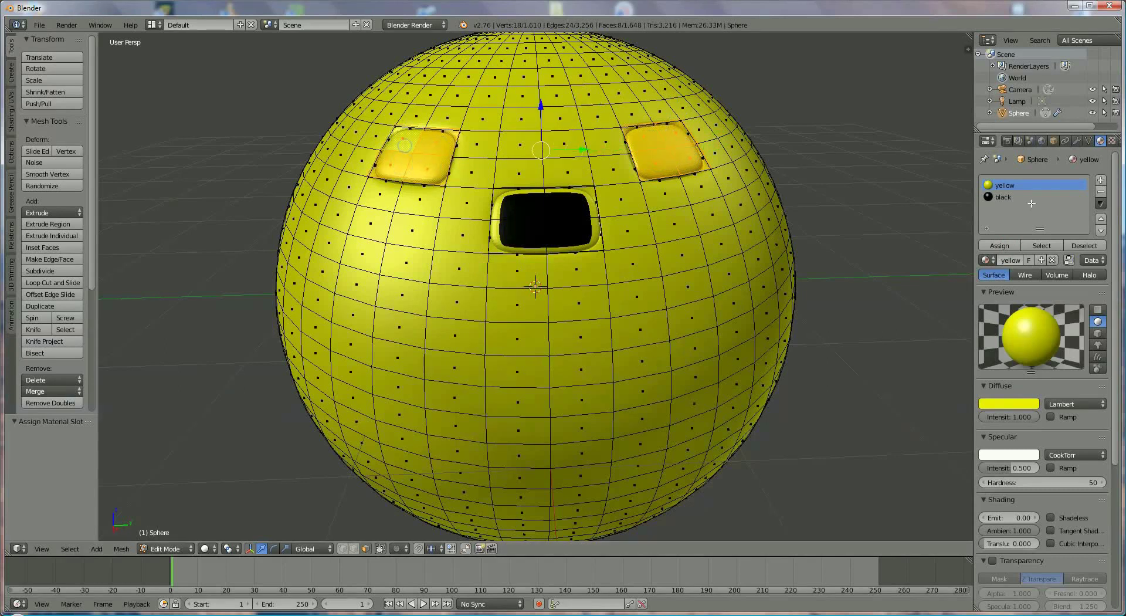
# - Create a material named blue with diffuse R 0.003, G 0.008, B 0.800 and intensity 1.000, and assign it to the selected eye faces
pyautogui.click(1100, 182)
pyautogui.click(1023, 262)
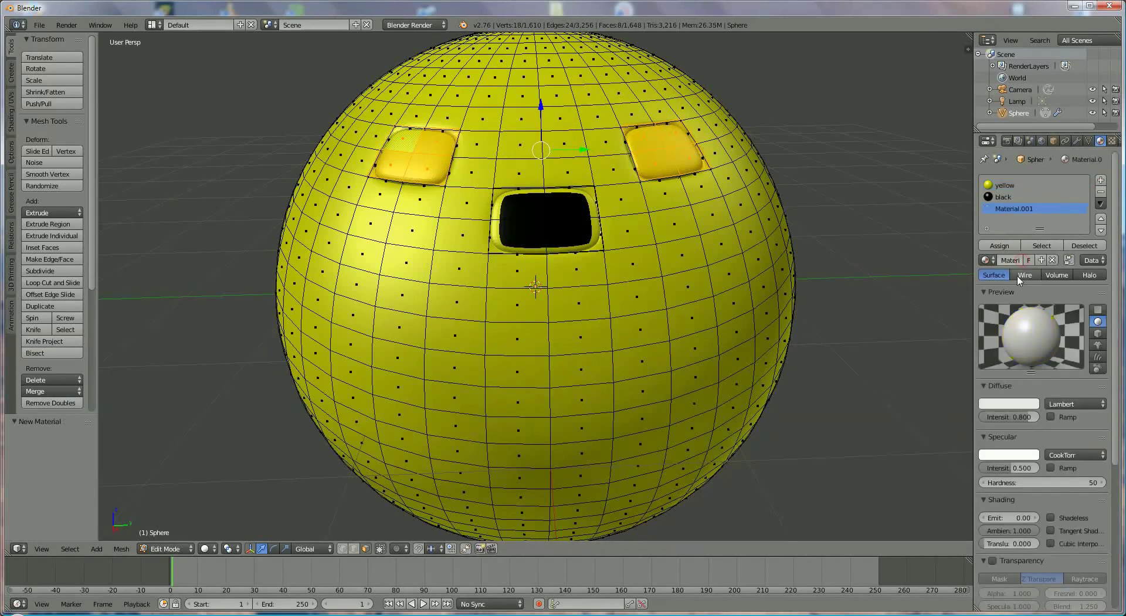
pyautogui.click(1011, 260)
pyautogui.write('blue')
pyautogui.press('Return')
pyautogui.click(1024, 404)
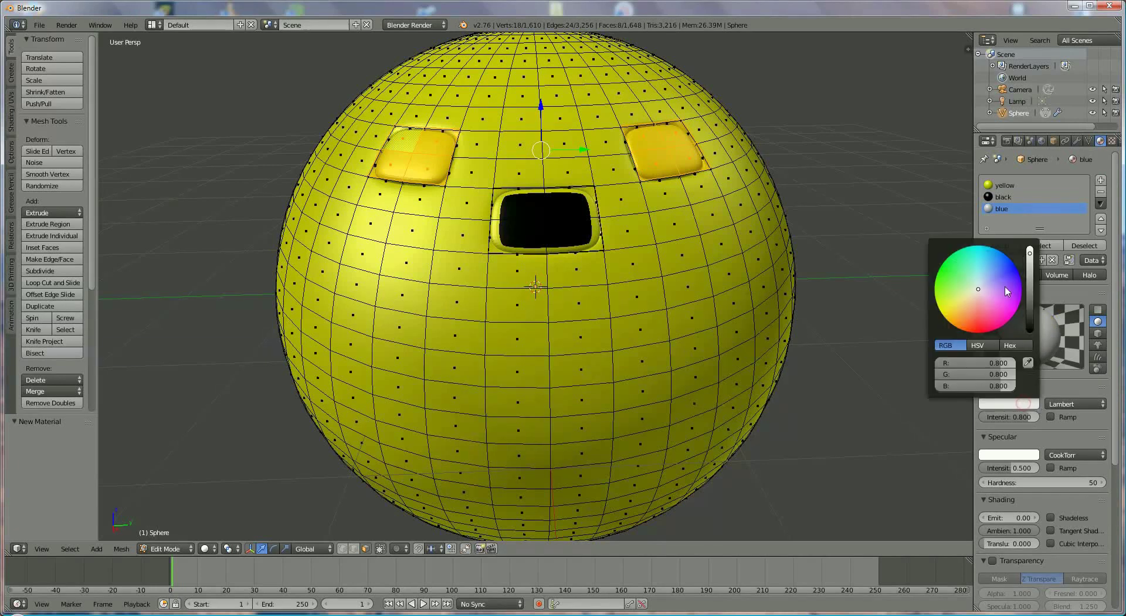
pyautogui.click(1012, 266)
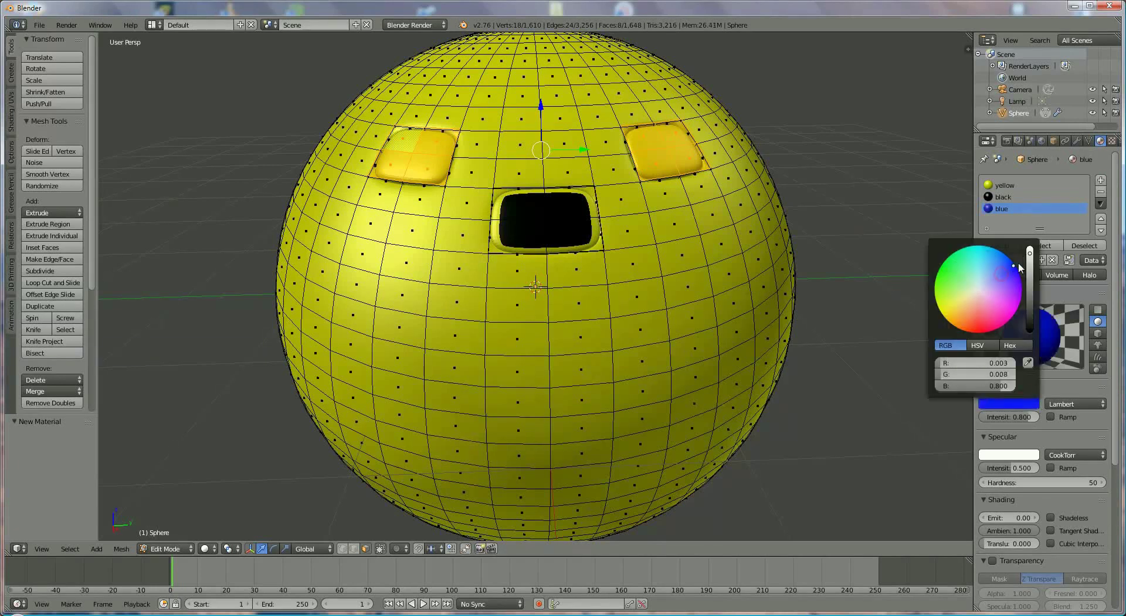
pyautogui.click(1032, 416)
pyautogui.write('1')
pyautogui.press('Return')
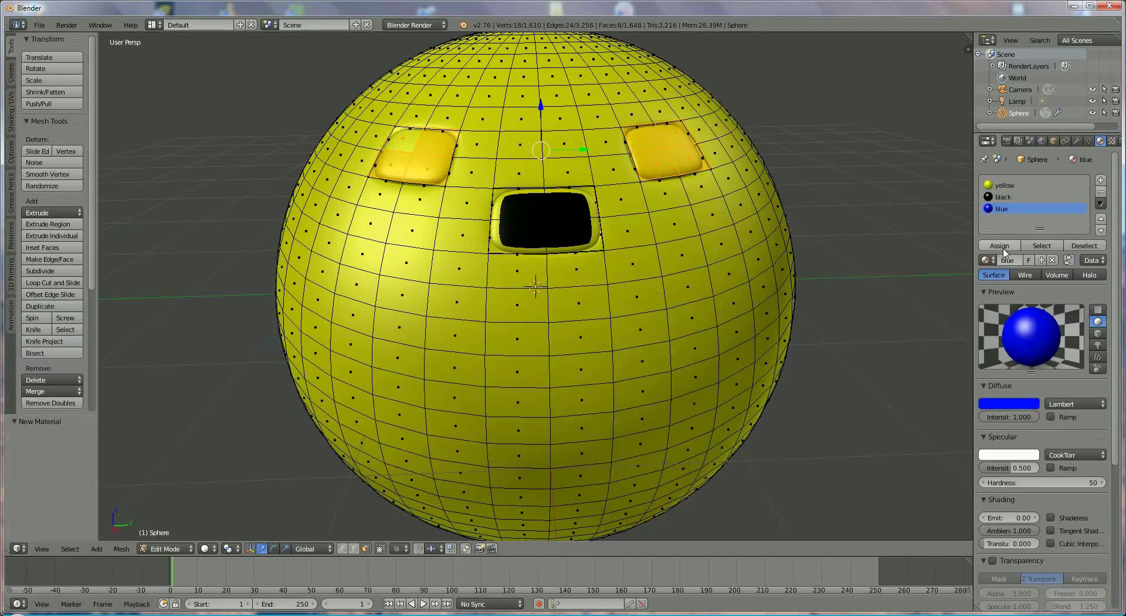
pyautogui.click(1005, 246)
# - Return the sphere to Object Mode and apply its Subdivision Surface modifier
pyautogui.moveTo(628, 329); pyautogui.dragTo(648, 322, button='middle')
pyautogui.scroll(-3, 641, 327)
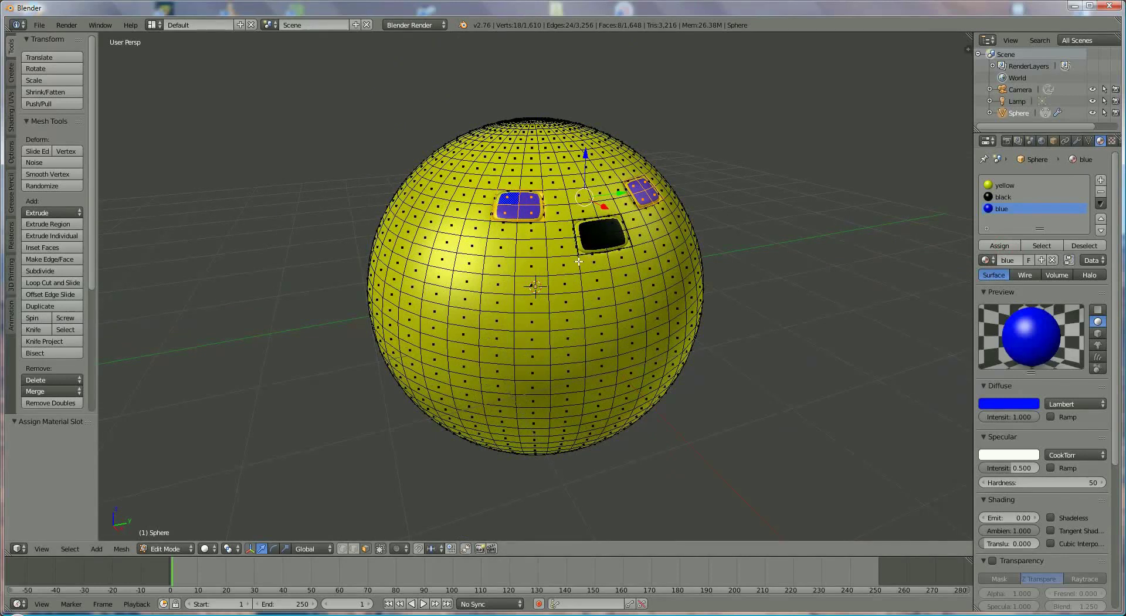
pyautogui.click(1076, 141)
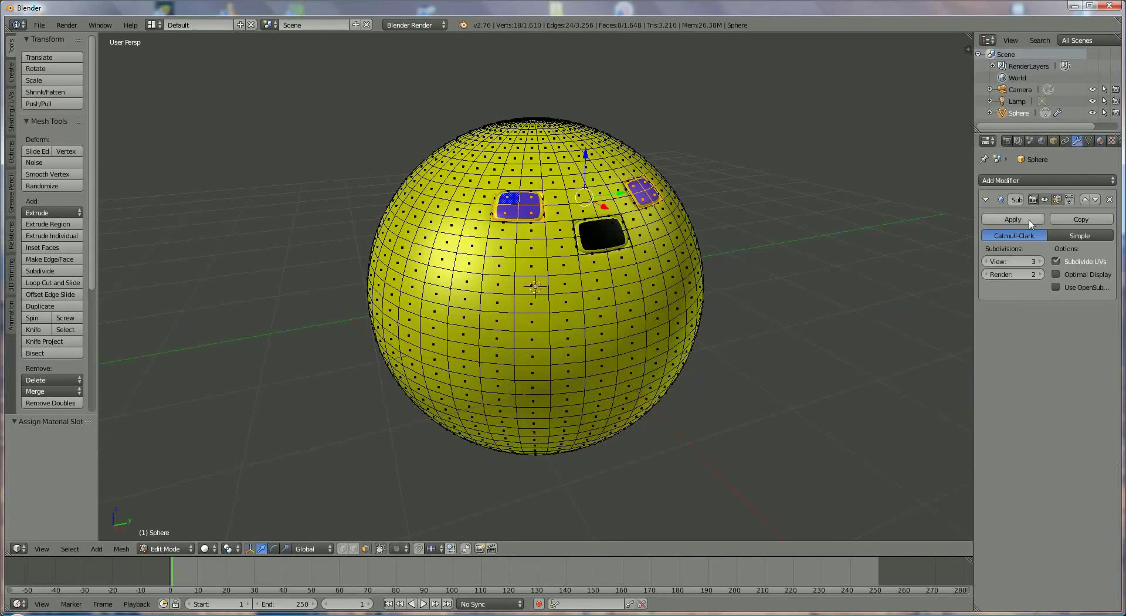
pyautogui.click(164, 549)
pyautogui.click(174, 539)
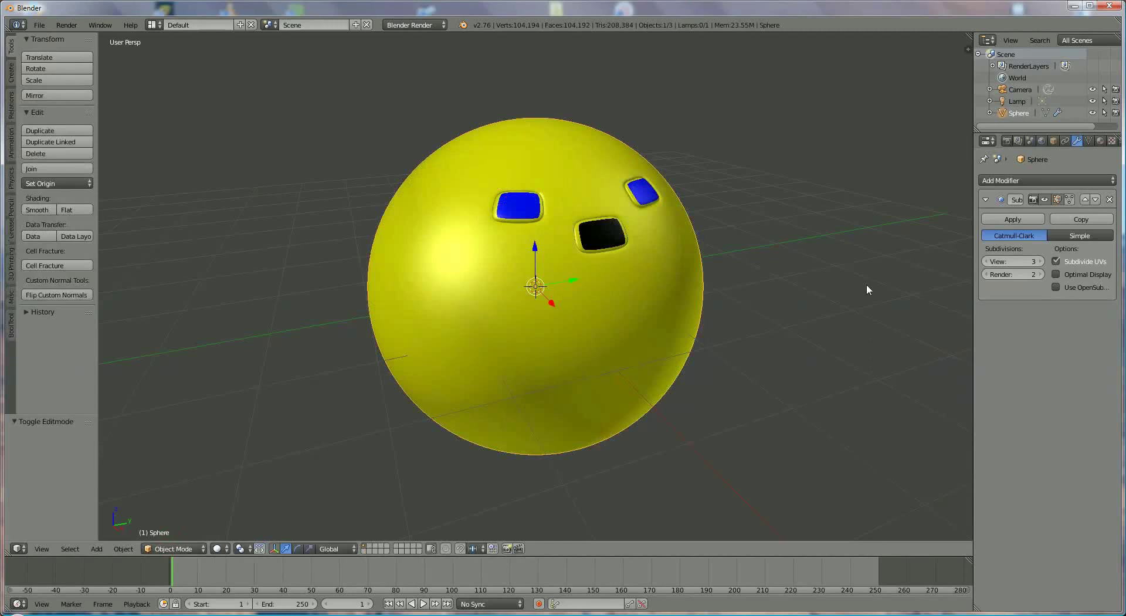
pyautogui.click(1034, 220)
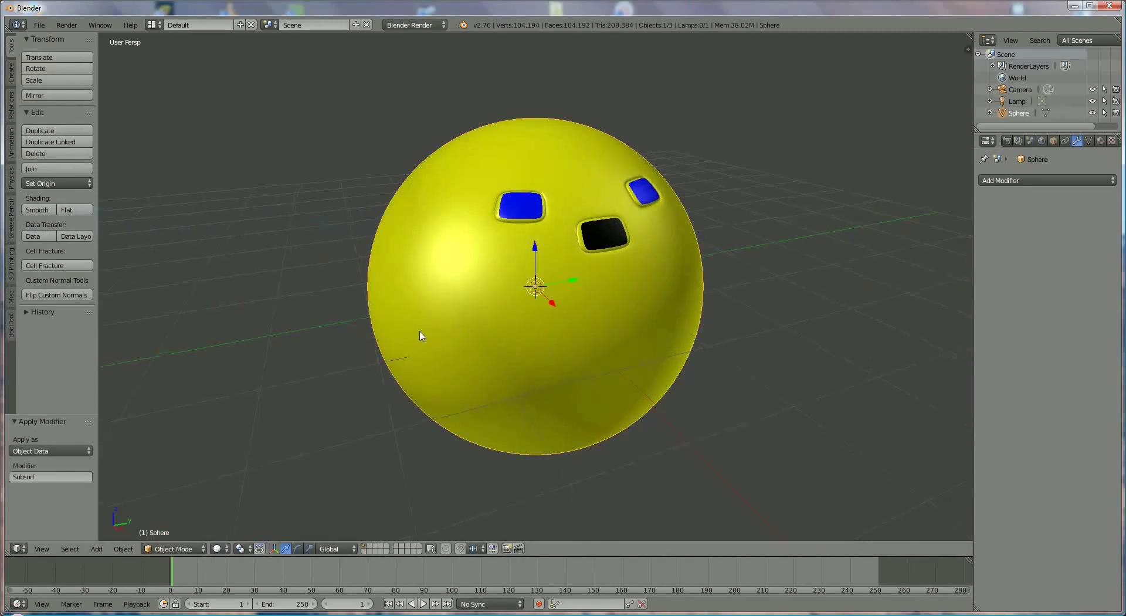
# - Add a cube and move it out in front of the face along X by 3.164 and by a further 0.548
pyautogui.click(96, 549)
pyautogui.moveTo(115, 535)
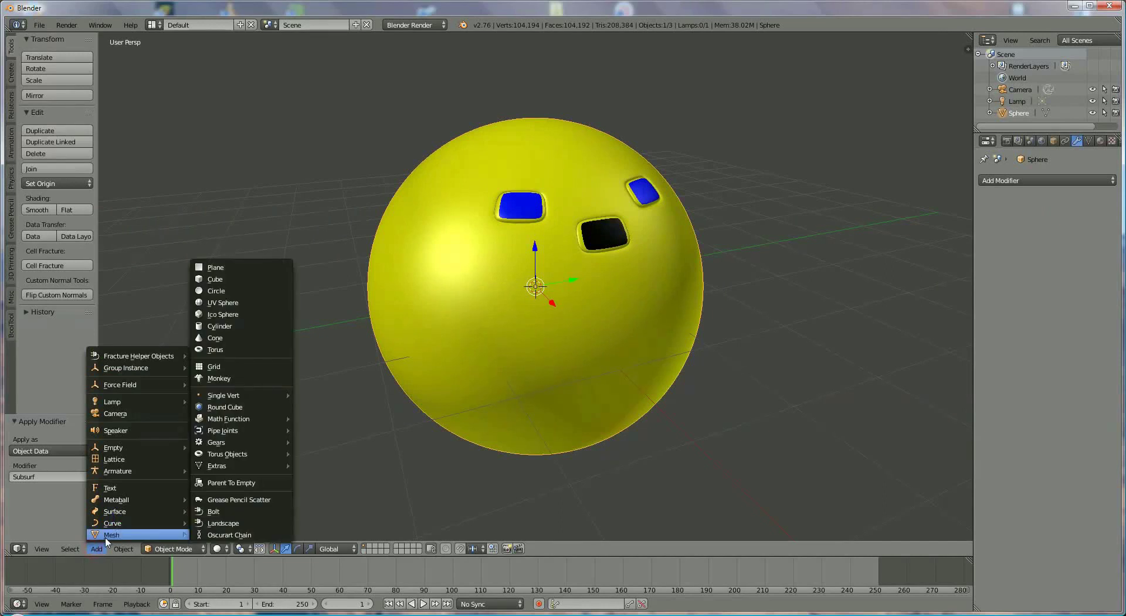
pyautogui.click(215, 279)
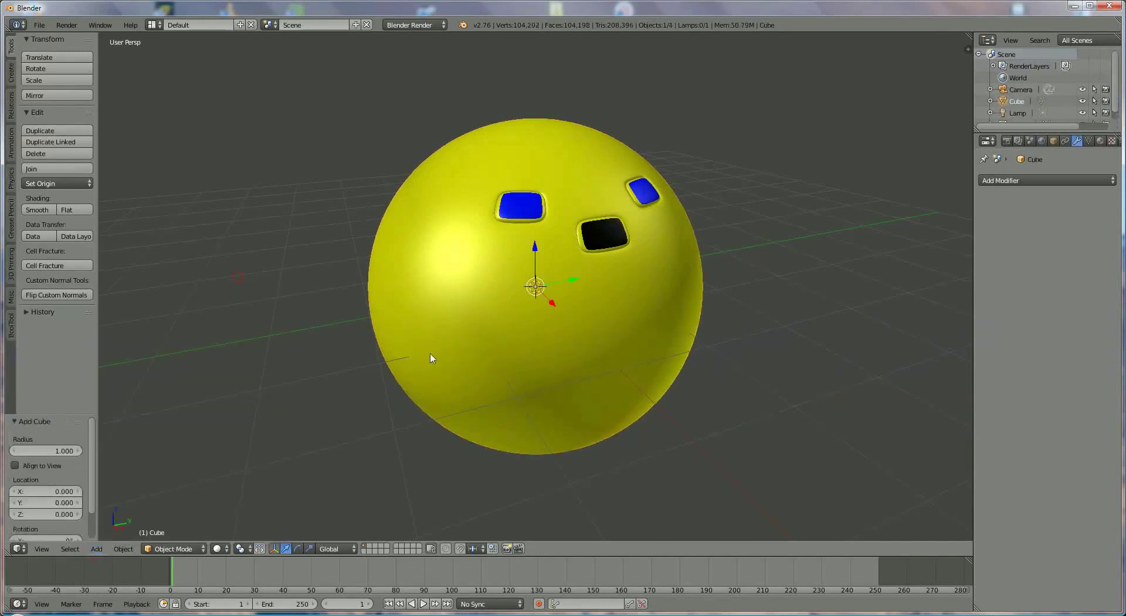
pyautogui.moveTo(432, 357); pyautogui.dragTo(538, 341, button='middle')
pyautogui.press('g')
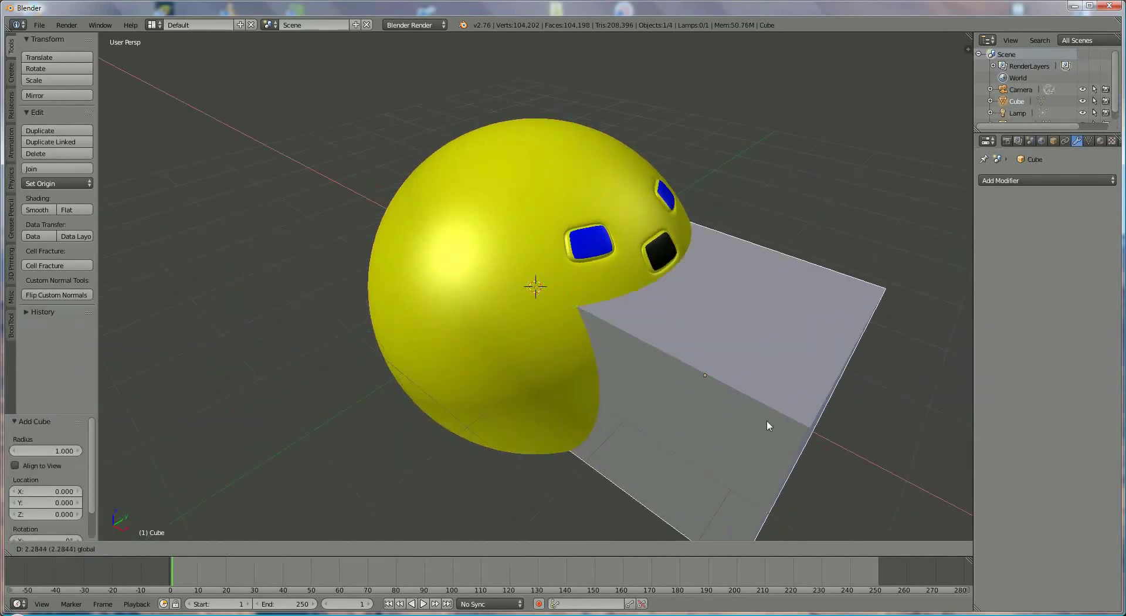
pyautogui.click(827, 438)
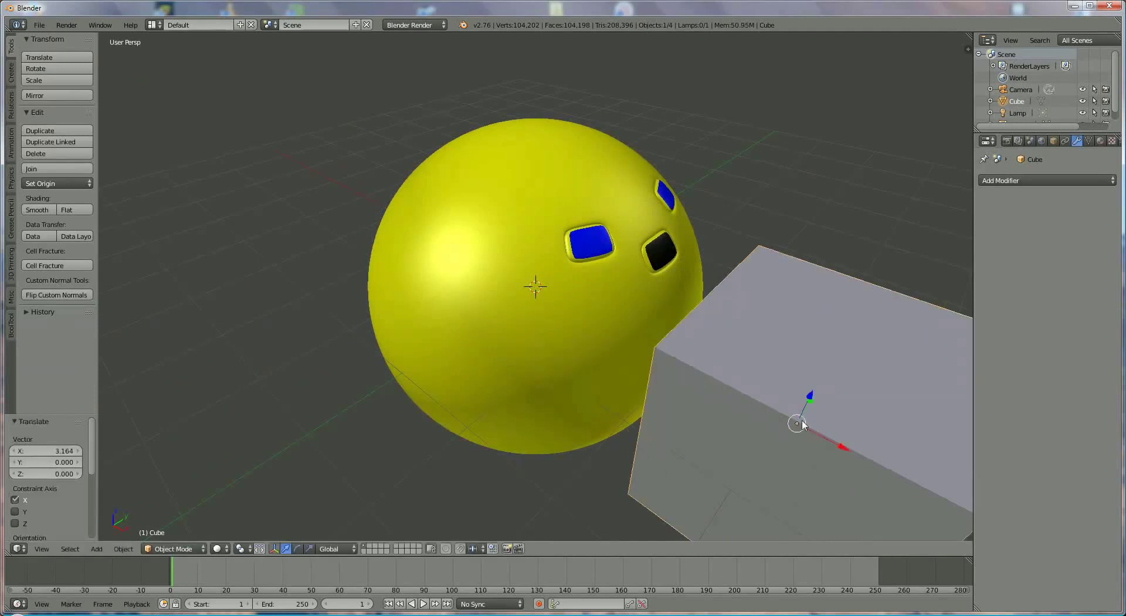
pyautogui.scroll(-2, 440, 443)
pyautogui.moveTo(440, 443); pyautogui.dragTo(812, 289, button='middle')
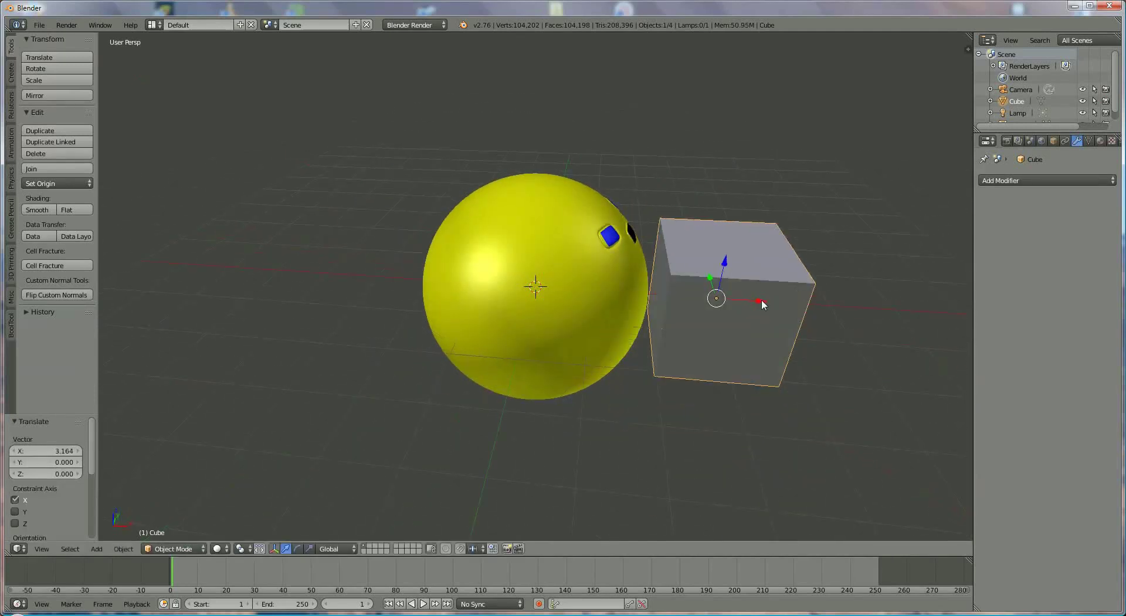
pyautogui.moveTo(761, 301); pyautogui.dragTo(794, 305)
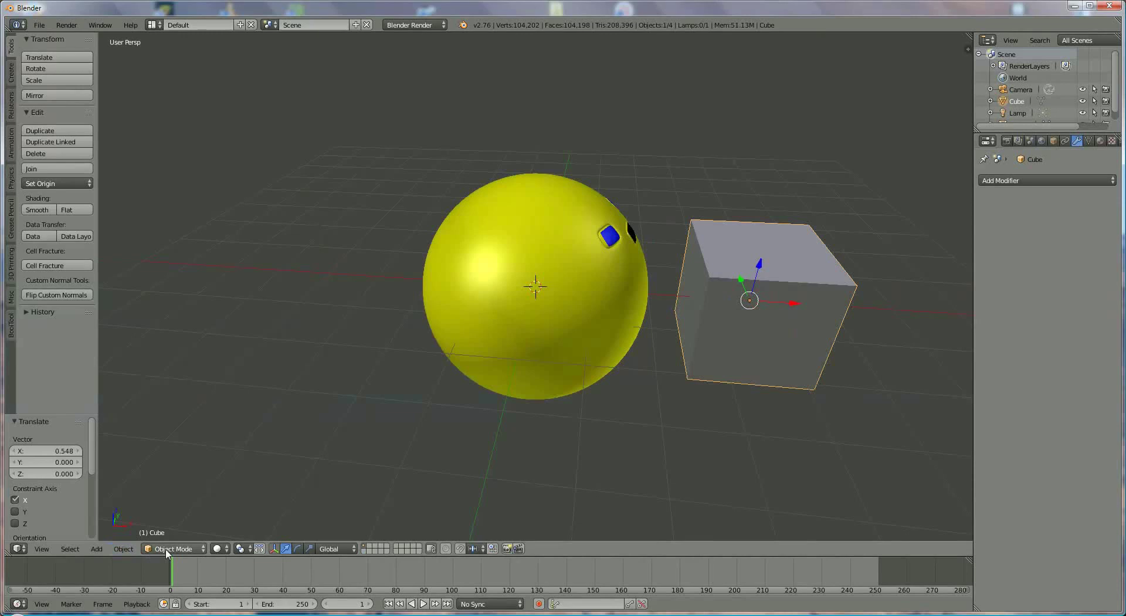
# - In Edit Mode, select the four vertices of the cube's face nearest the sphere and scale them along Z to 0.168
pyautogui.click(167, 550)
pyautogui.click(175, 518)
pyautogui.scroll(2, 534, 487)
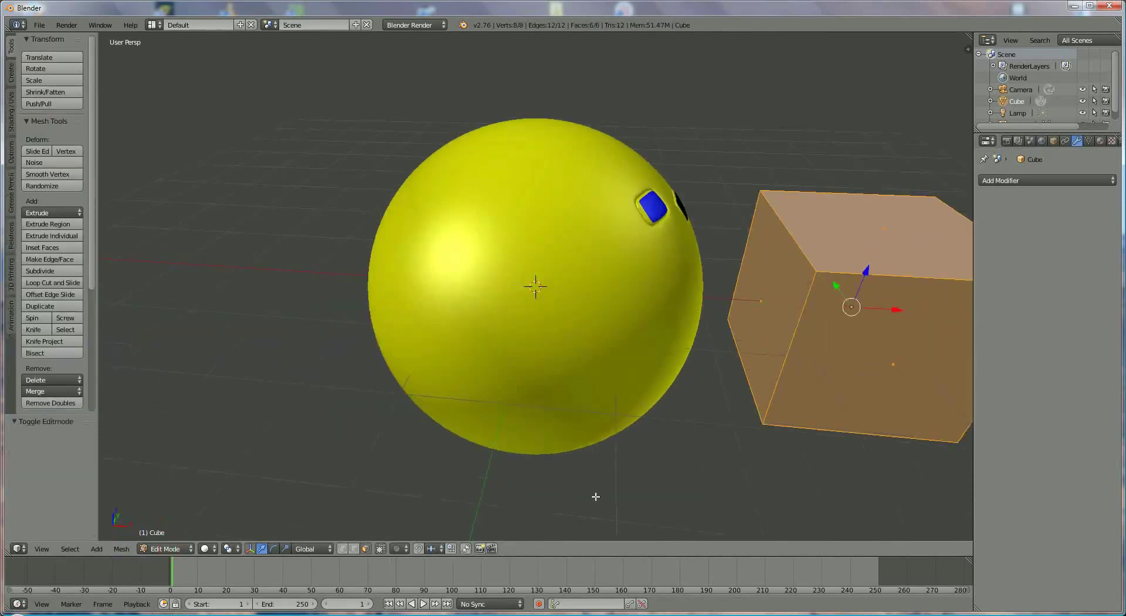
pyautogui.moveTo(596, 496); pyautogui.dragTo(565, 472, button='middle')
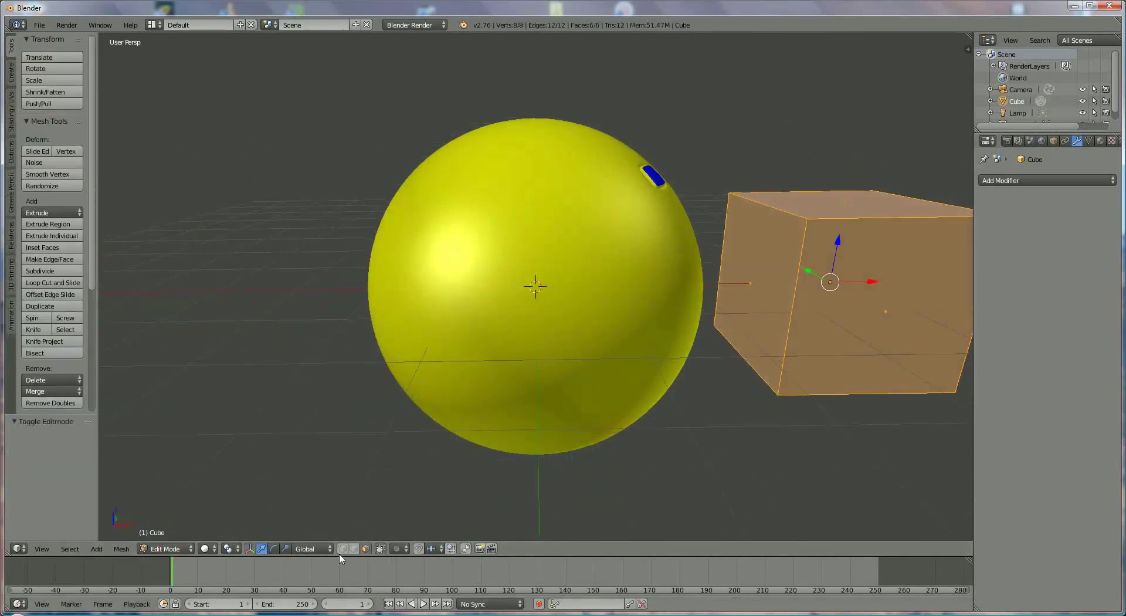
pyautogui.click(366, 548)
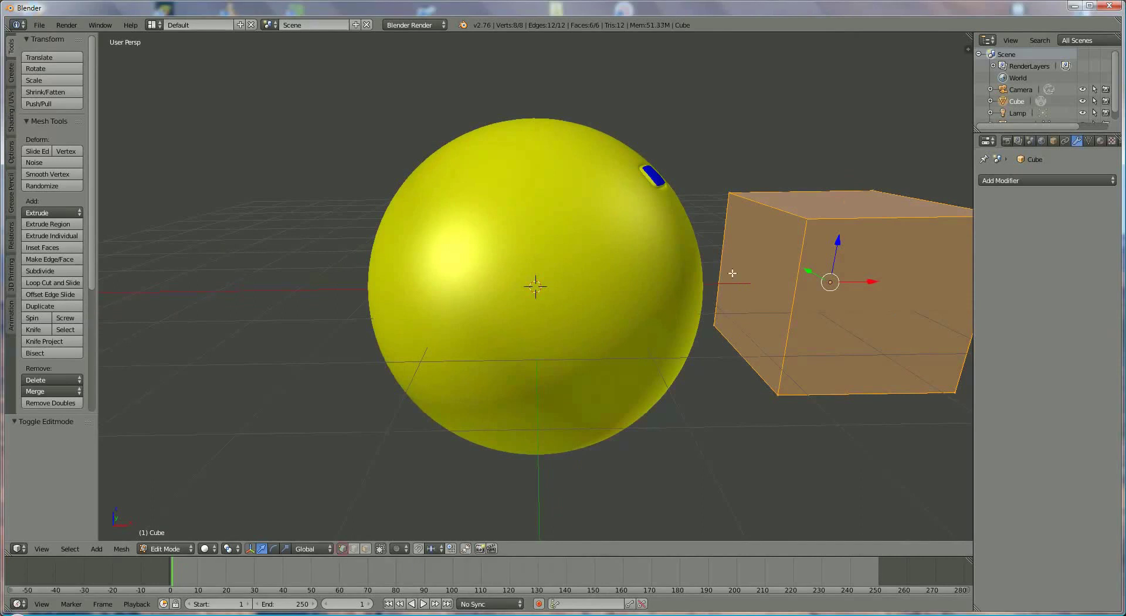
pyautogui.rightClick(729, 194)
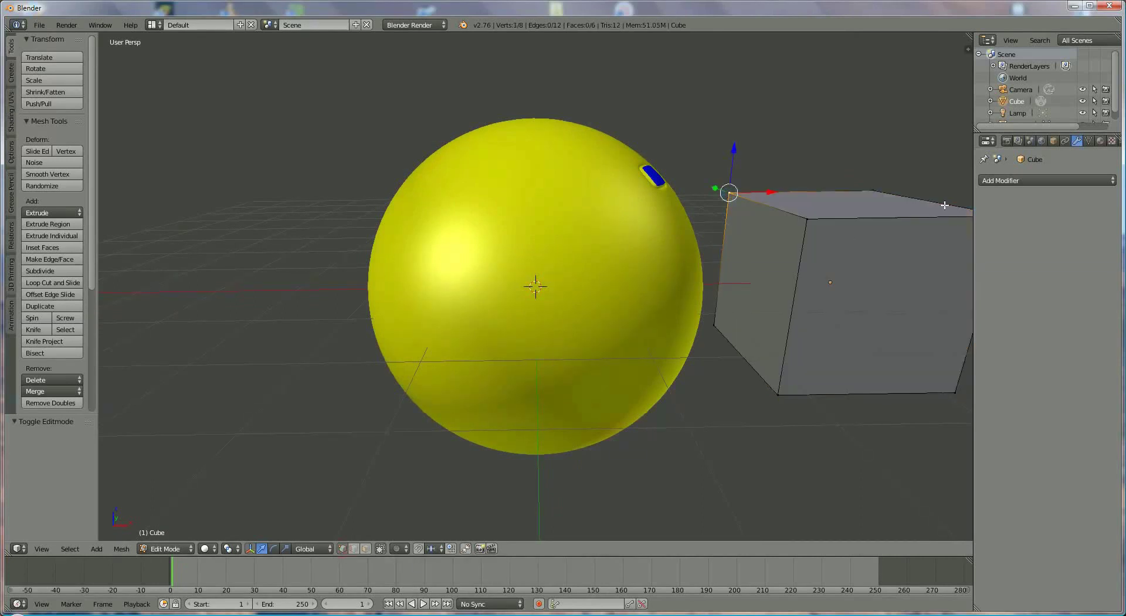
pyautogui.keyDown('shift'); pyautogui.rightClick(812, 226); pyautogui.keyUp('shift')
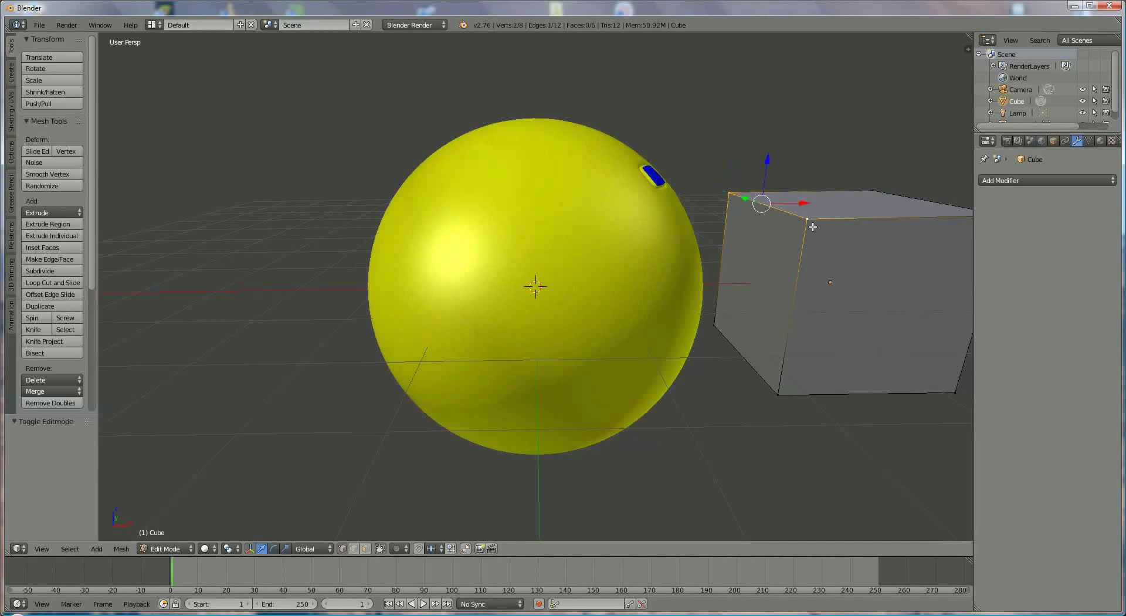
pyautogui.keyDown('shift'); pyautogui.rightClick(777, 393); pyautogui.keyUp('shift')
pyautogui.keyDown('shift'); pyautogui.rightClick(714, 324); pyautogui.keyUp('shift')
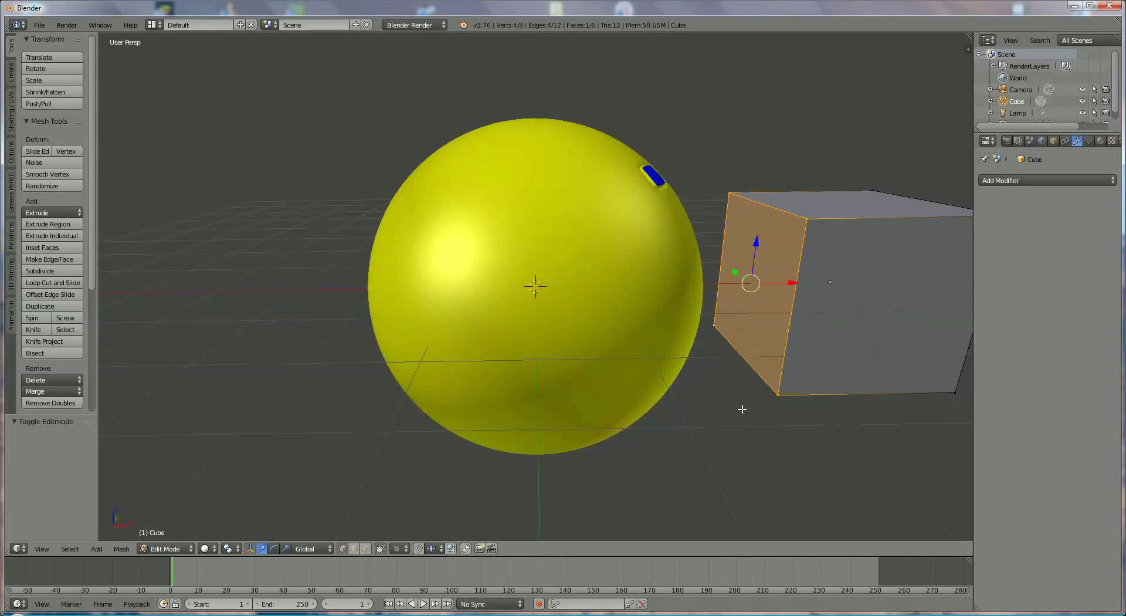
pyautogui.press('s')
pyautogui.press('z')
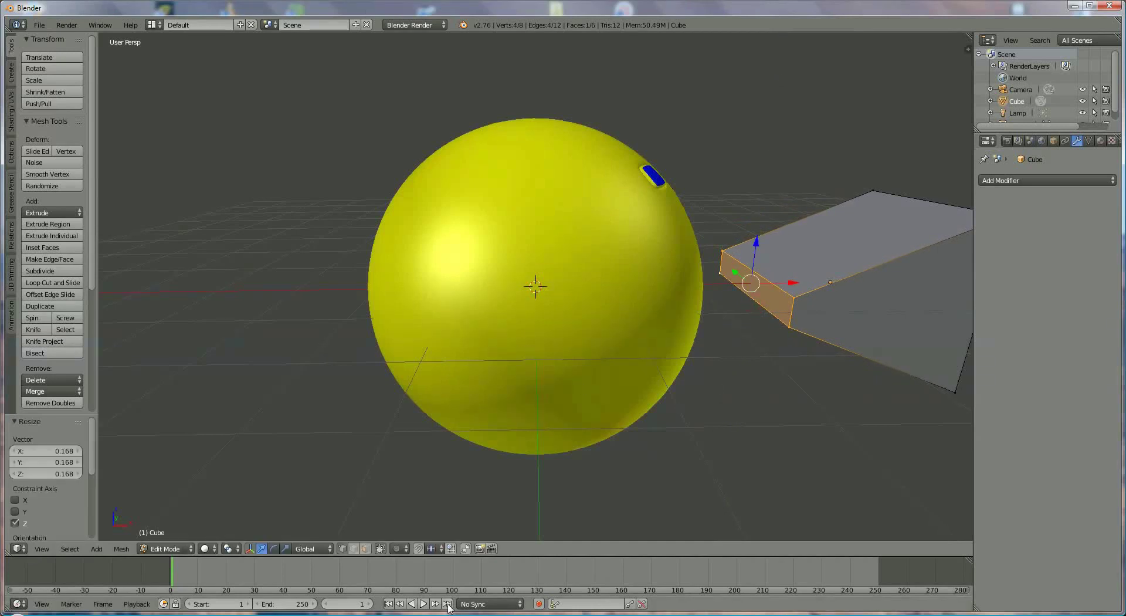
# - Bevel the upper and lower edges of the cube's narrowed face with an amount of 0.160 and 13 segments
pyautogui.click(354, 549)
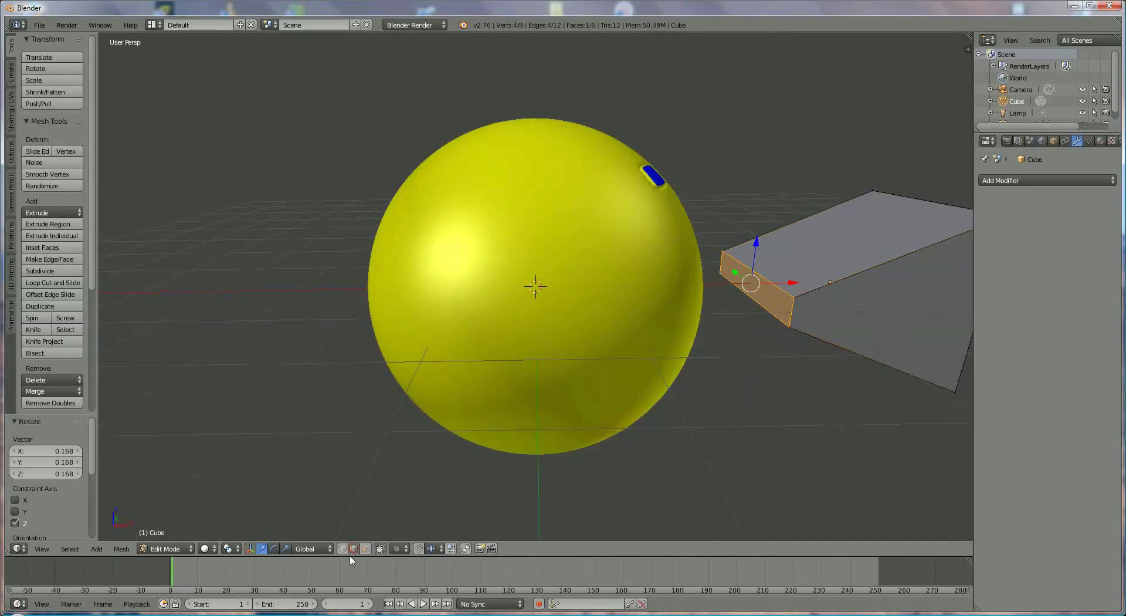
pyautogui.rightClick(758, 281)
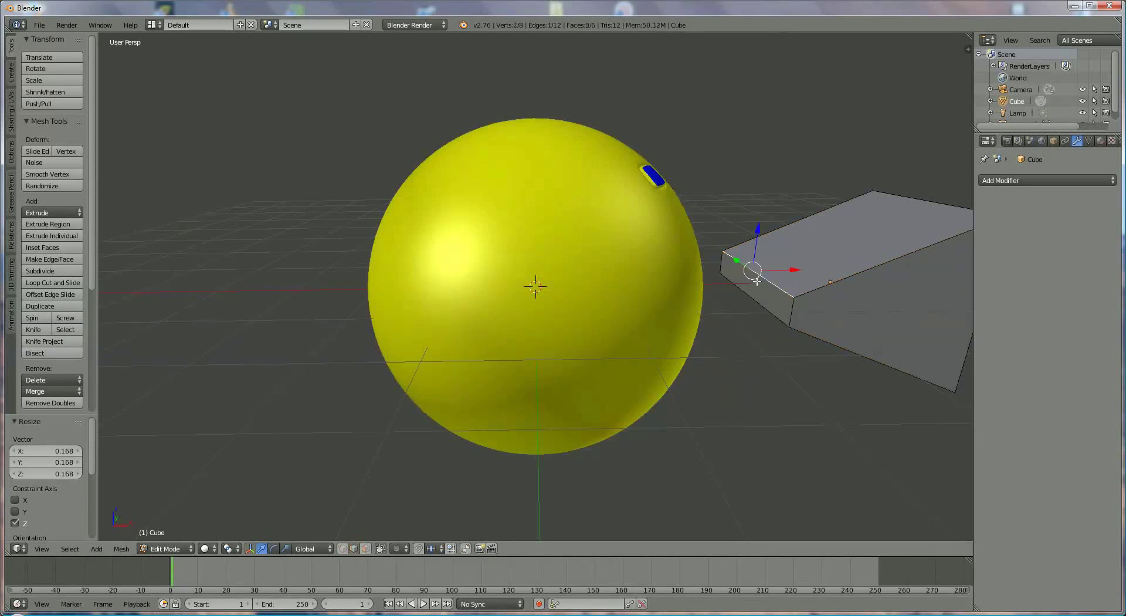
pyautogui.keyDown('shift'); pyautogui.rightClick(765, 315); pyautogui.keyUp('shift')
pyautogui.hotkey('ctrl', 'b')
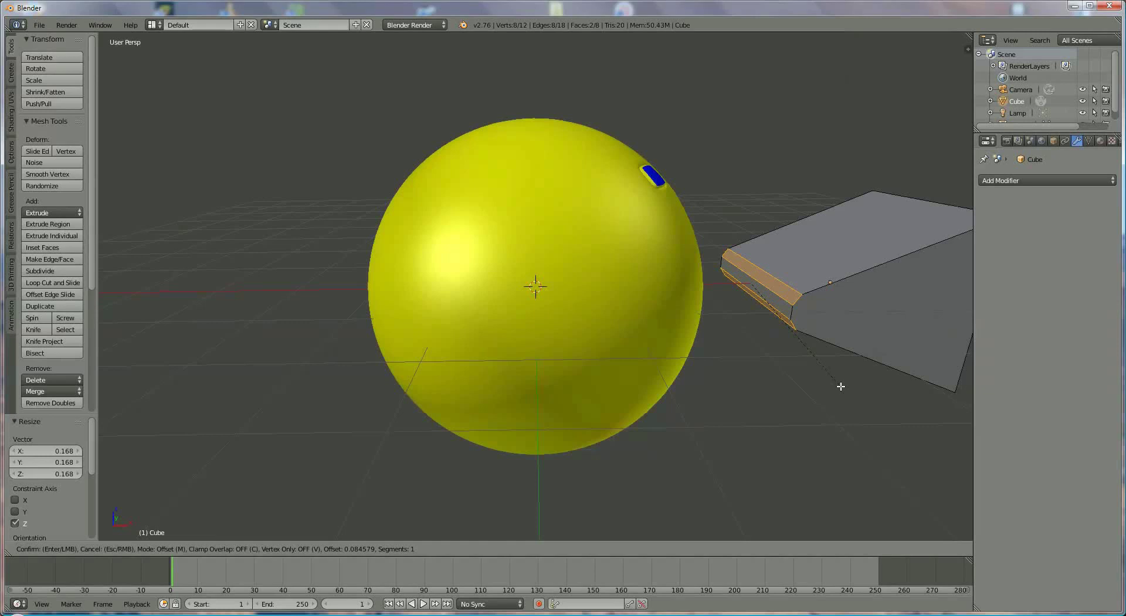
pyautogui.scroll(8, 841, 386)
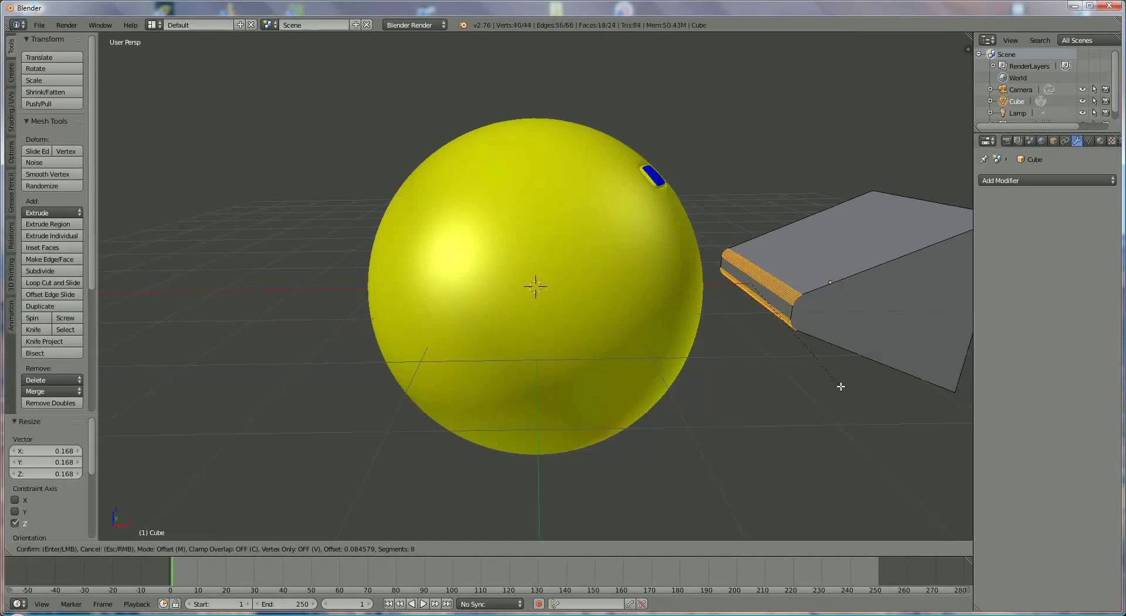
pyautogui.scroll(1, 844, 390)
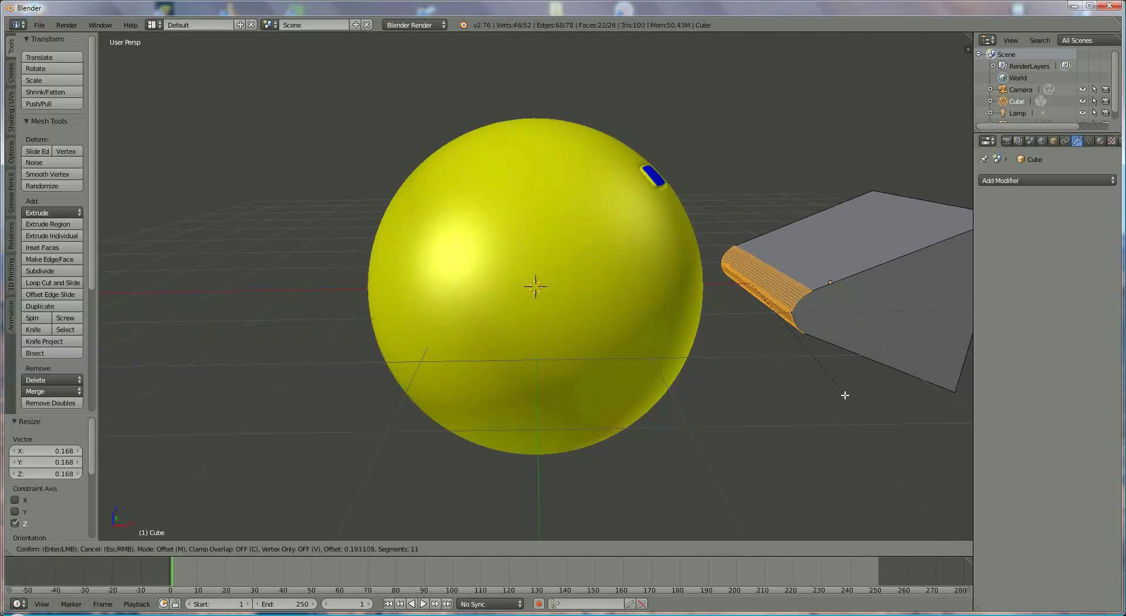
pyautogui.scroll(1, 842, 391)
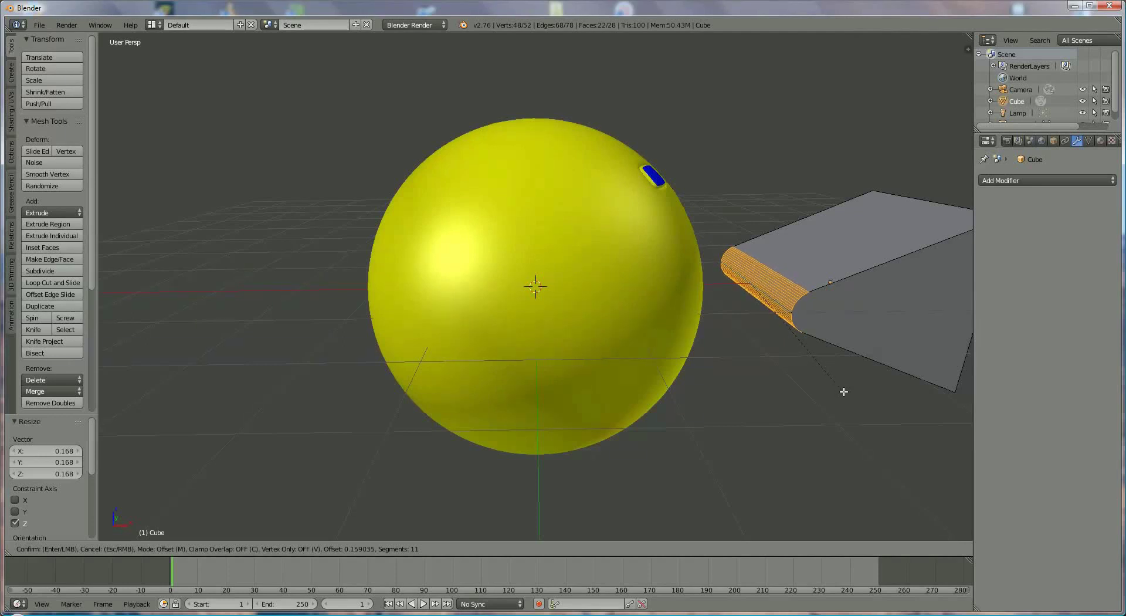
pyautogui.scroll(1, 842, 391)
pyautogui.scroll(1, 842, 393)
pyautogui.click(842, 396)
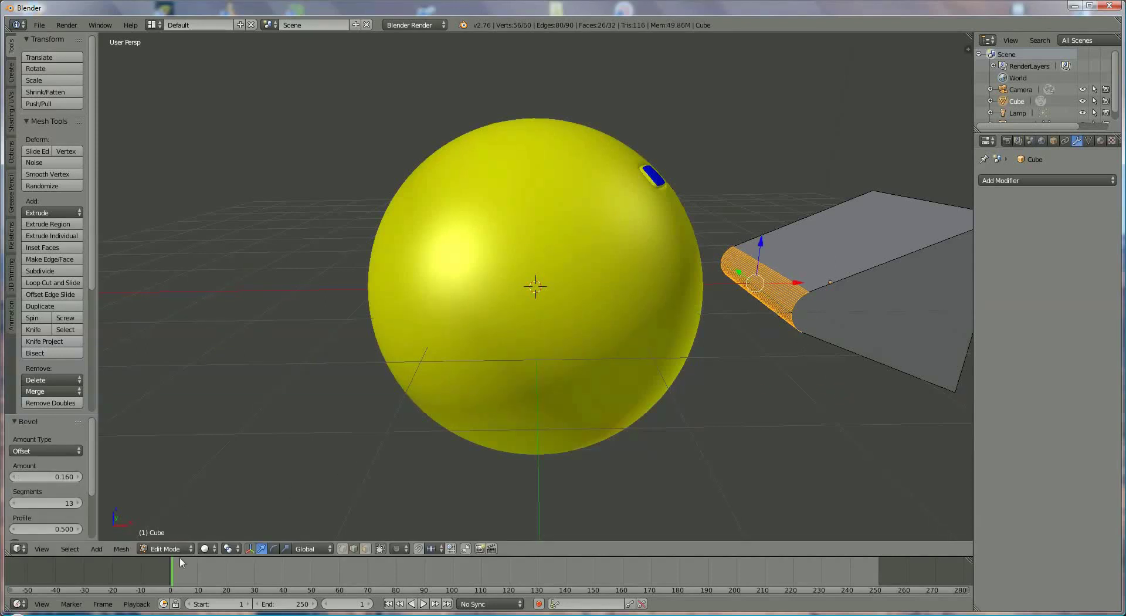
# - Select the cube's two opposite side faces and scale them along Y by 2.399 to widen the wedge
pyautogui.click(365, 549)
pyautogui.moveTo(603, 452); pyautogui.dragTo(547, 452, button='middle')
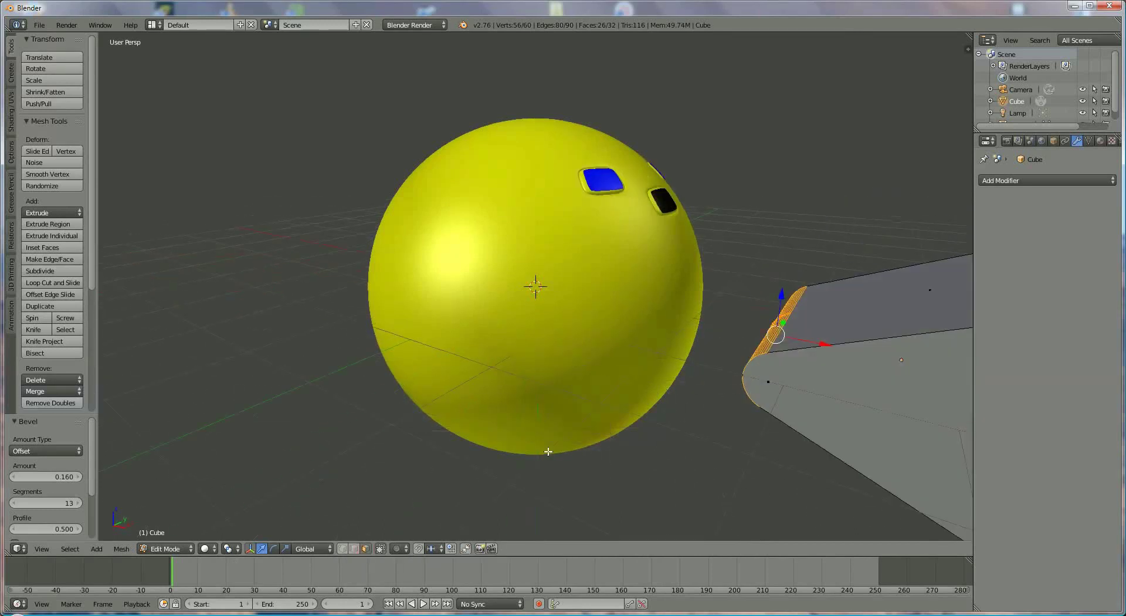
pyautogui.scroll(-3, 537, 464)
pyautogui.rightClick(679, 389)
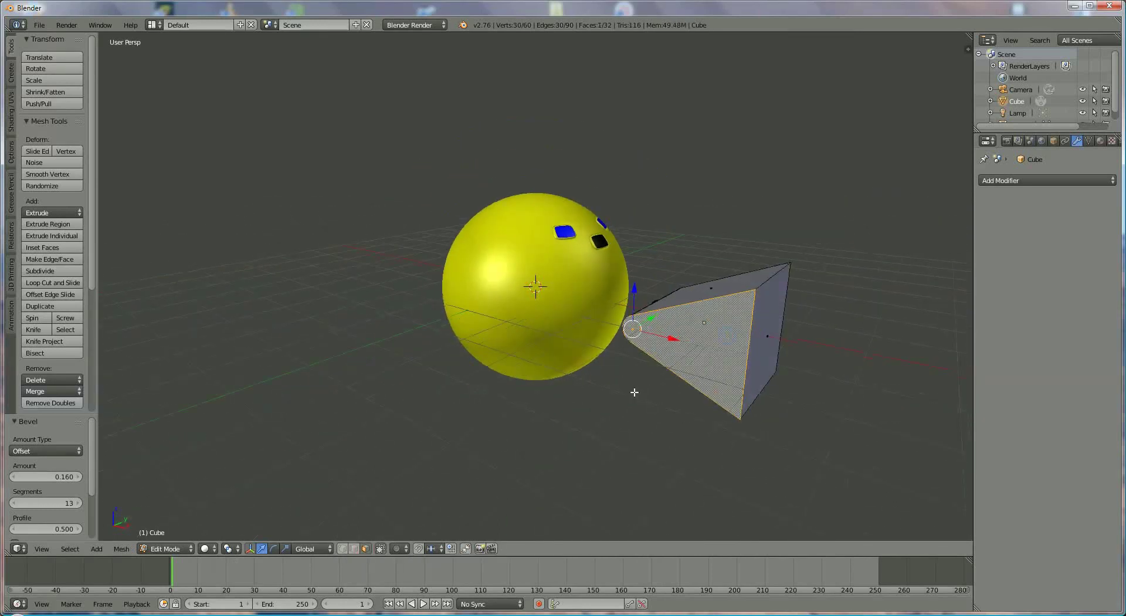
pyautogui.moveTo(633, 389); pyautogui.dragTo(505, 393, button='middle')
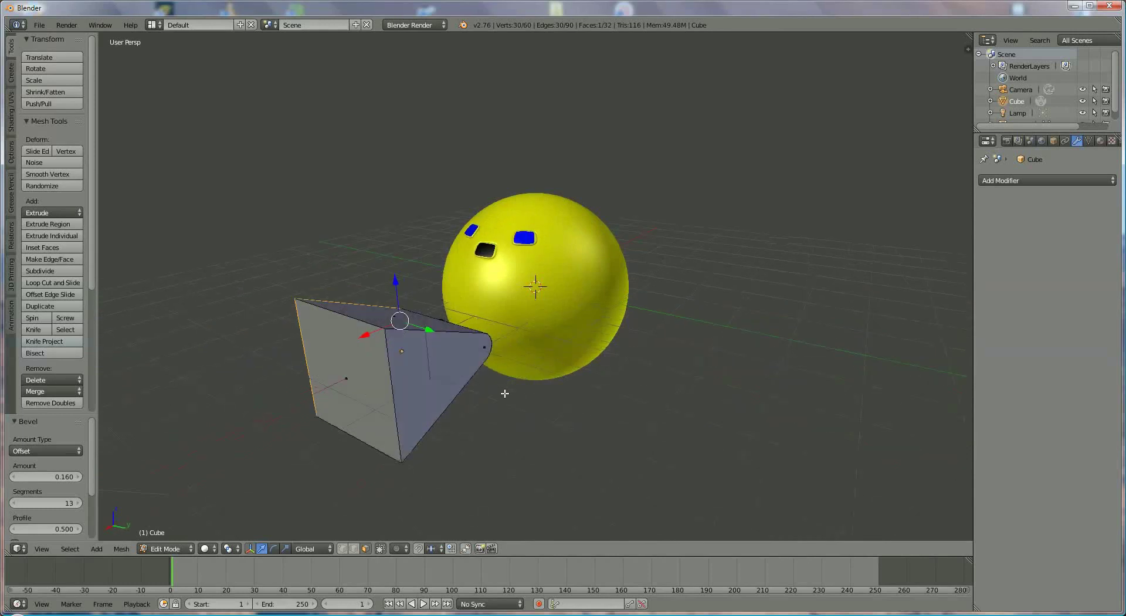
pyautogui.keyDown('shift'); pyautogui.rightClick(434, 366); pyautogui.keyUp('shift')
pyautogui.moveTo(448, 384); pyautogui.dragTo(467, 391, button='middle')
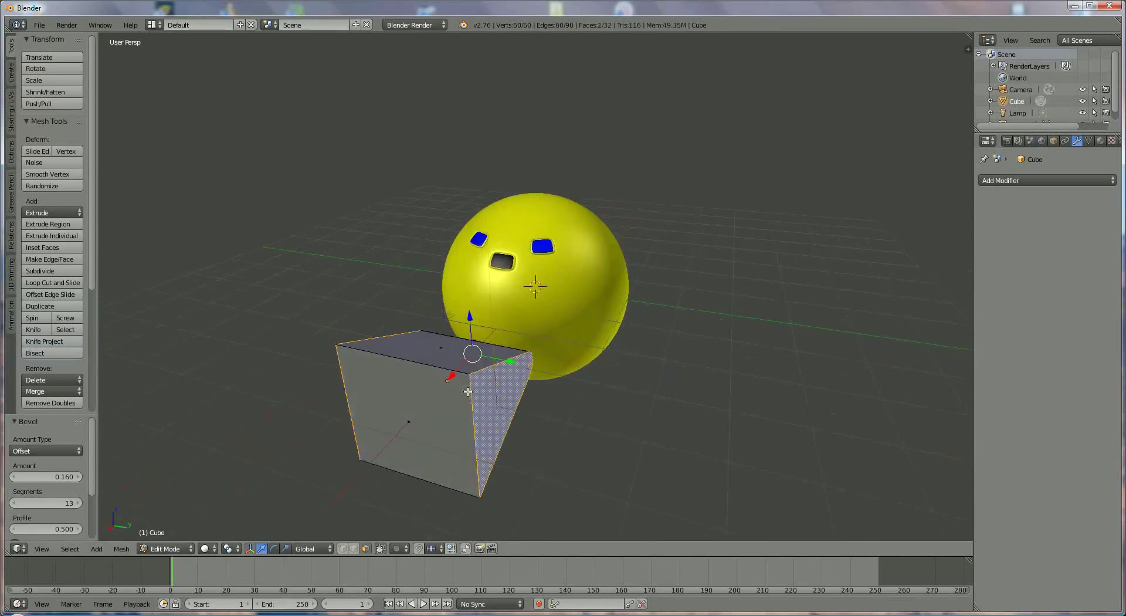
pyautogui.press('s')
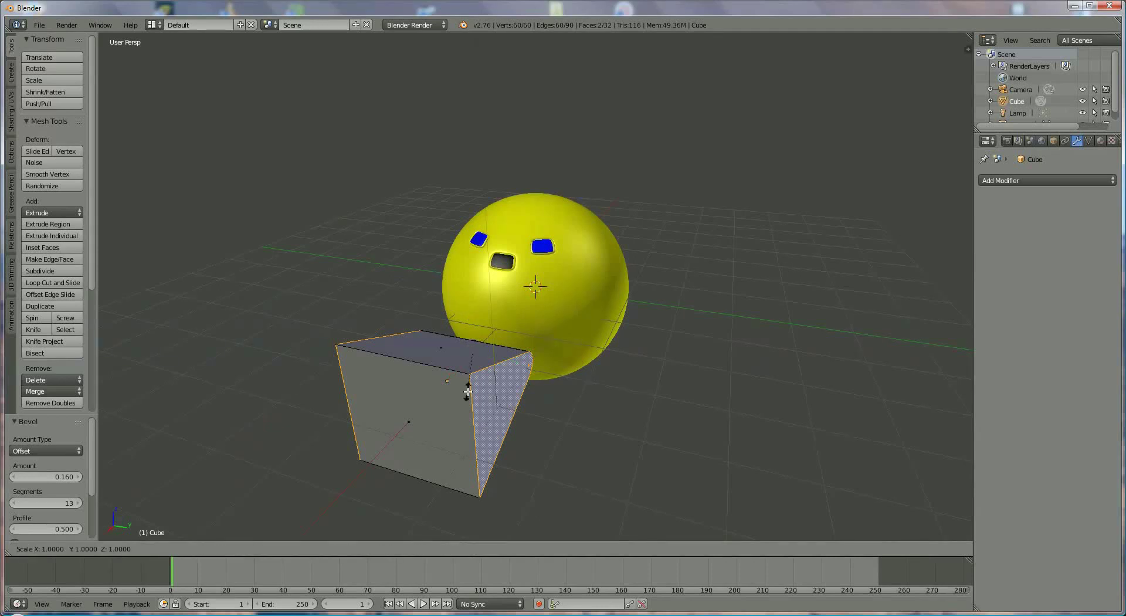
pyautogui.press('y')
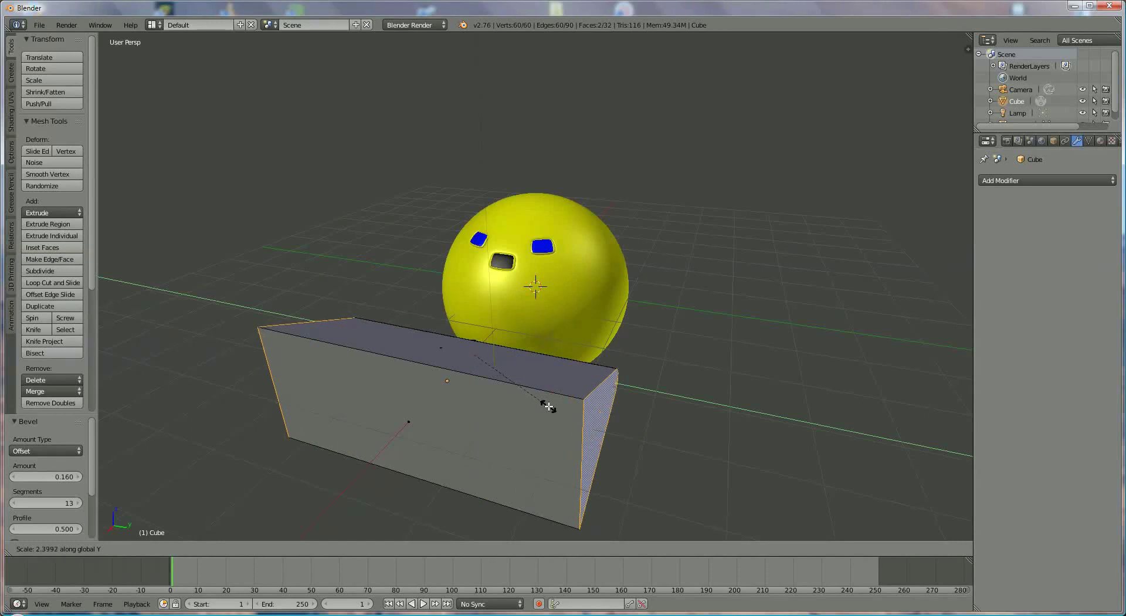
pyautogui.click(548, 406)
pyautogui.moveTo(425, 428); pyautogui.dragTo(543, 420, button='middle')
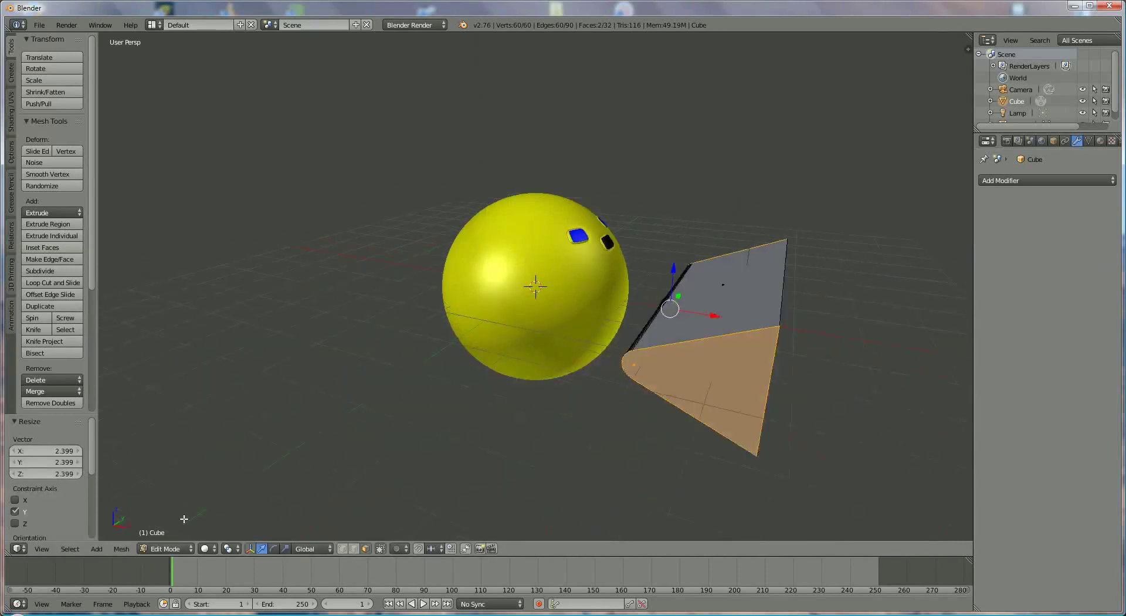
# - Return the wedge to Object Mode and move it into the sphere along X by -2.336 and a further -0.240
pyautogui.click(164, 549)
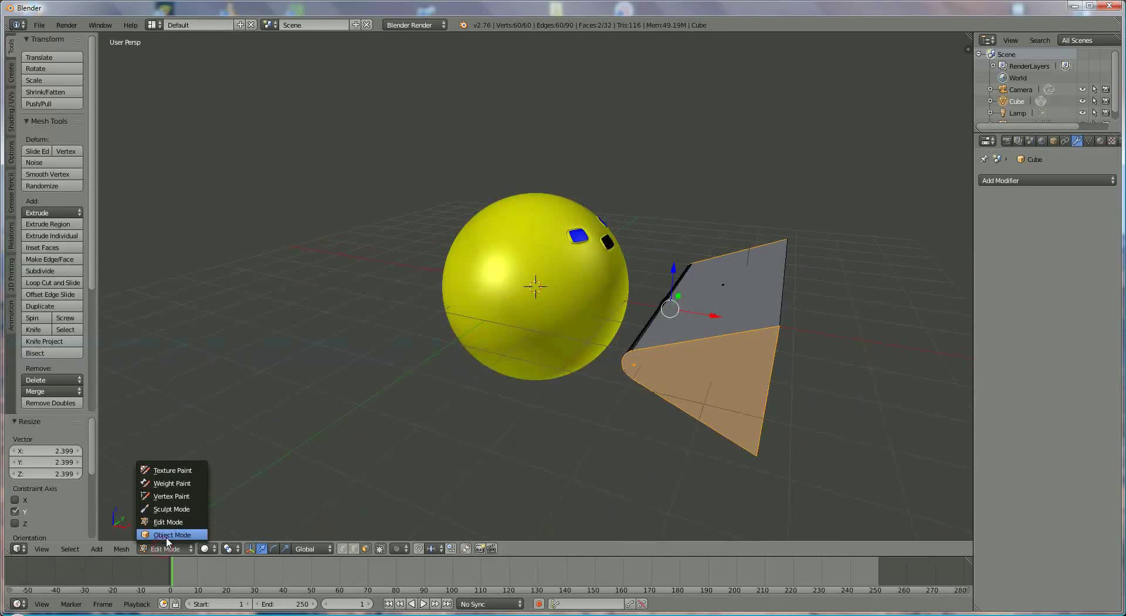
pyautogui.click(167, 535)
pyautogui.moveTo(590, 349); pyautogui.dragTo(615, 328, button='middle')
pyautogui.press('g')
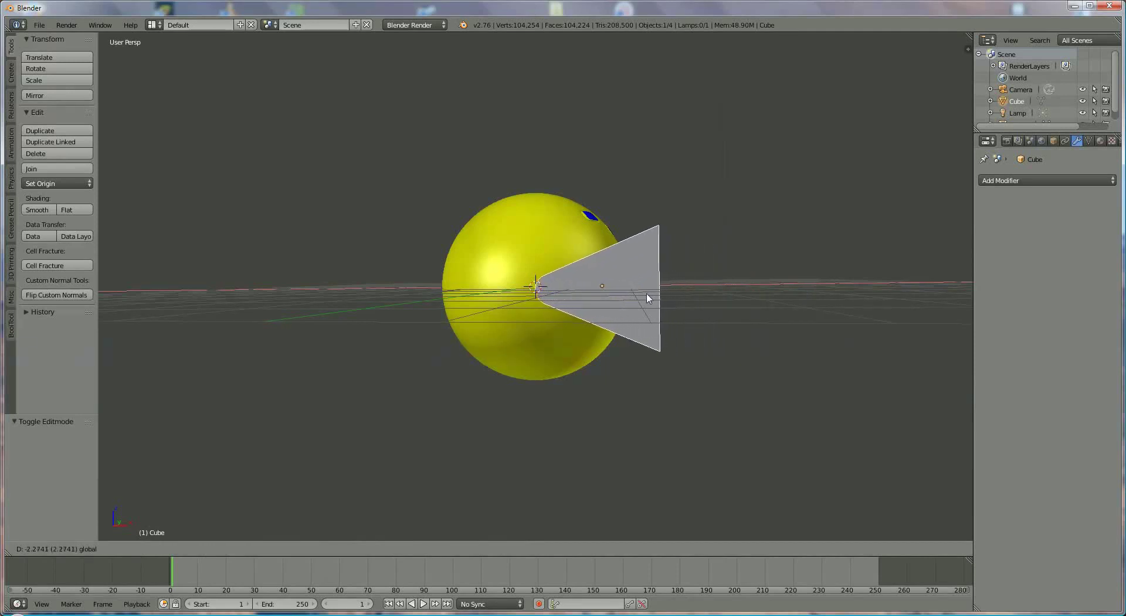
pyautogui.click(649, 298)
pyautogui.moveTo(657, 319)
pyautogui.mouseDown(button='middle')
pyautogui.moveTo(663, 340)
pyautogui.moveTo(672, 310)
pyautogui.moveTo(671, 328)
pyautogui.mouseUp(button='middle')
pyautogui.press('g')
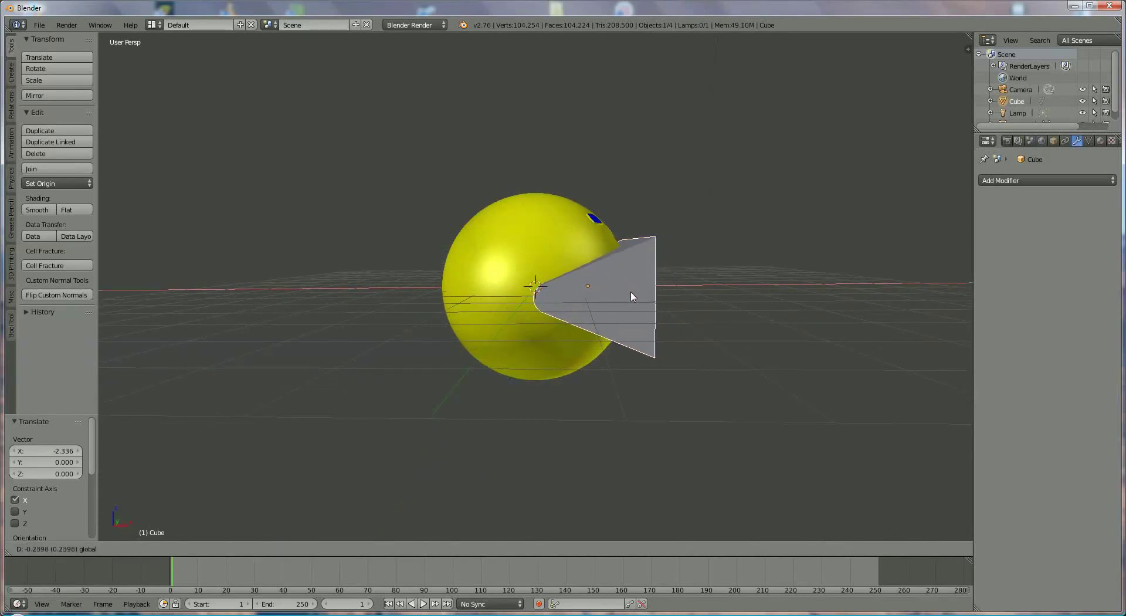
pyautogui.click(633, 297)
# - Add a Boolean modifier to the sphere with operation Difference and object Cube, and apply it
pyautogui.moveTo(633, 296); pyautogui.dragTo(605, 358, button='middle')
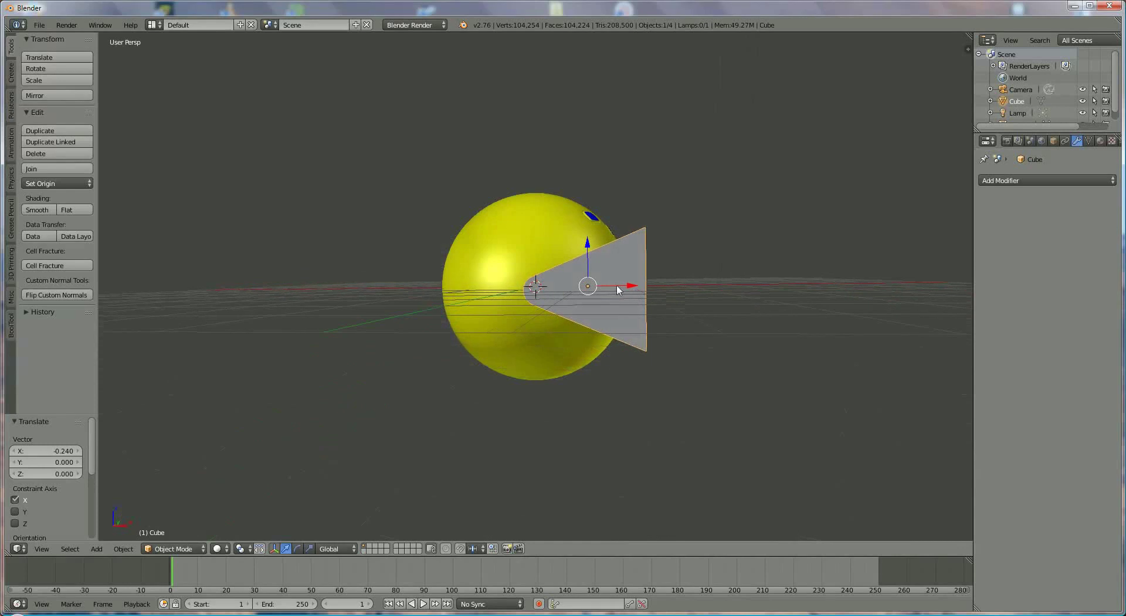
pyautogui.moveTo(618, 290); pyautogui.dragTo(585, 302, button='middle')
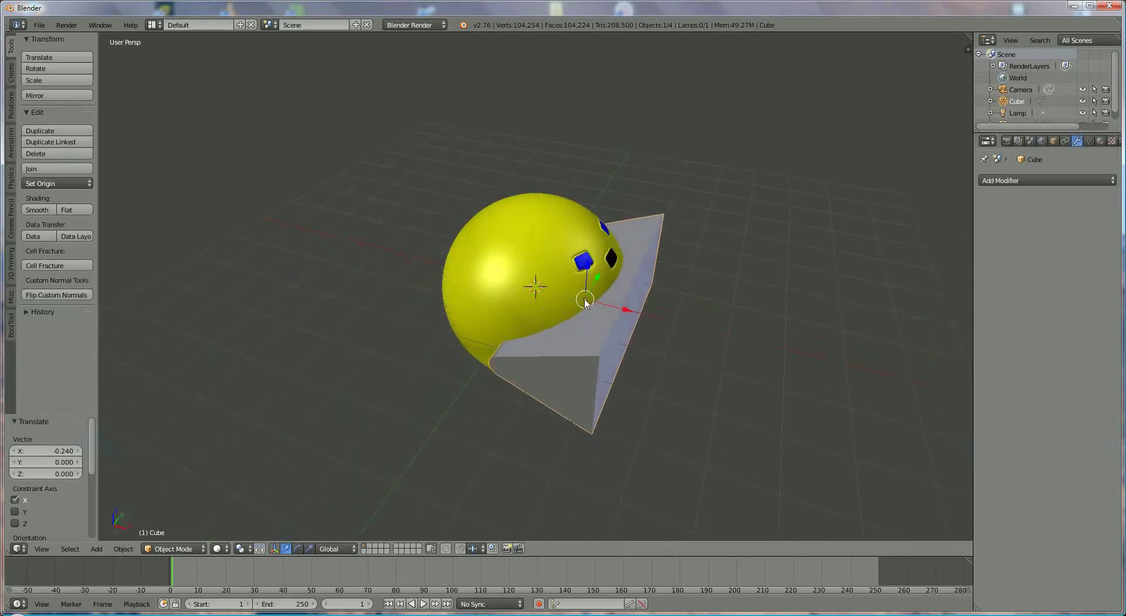
pyautogui.click(532, 237)
pyautogui.rightClick(535, 241)
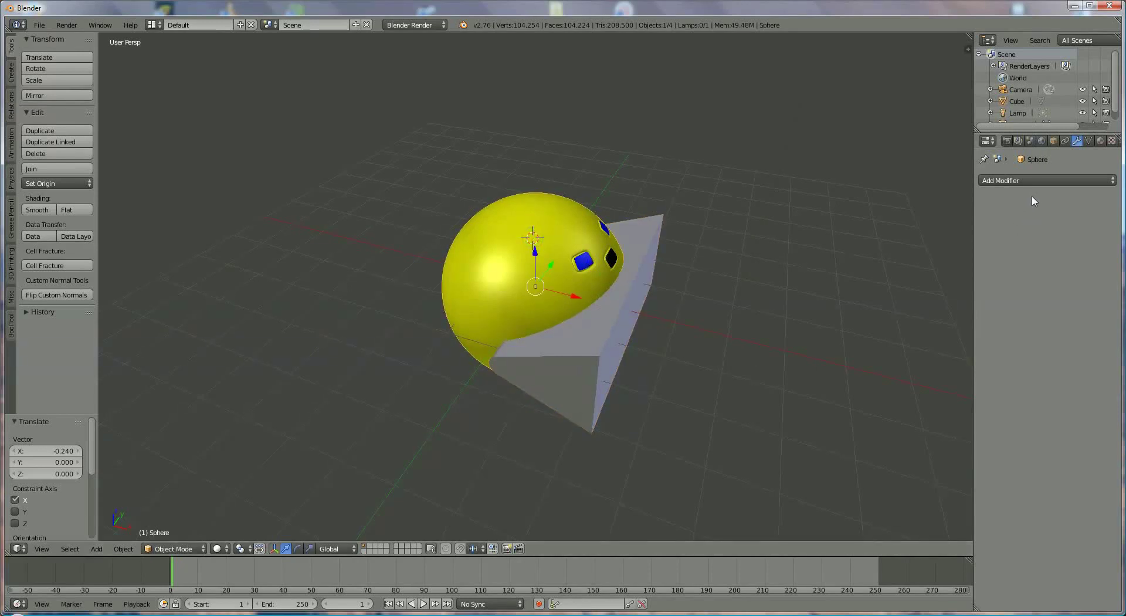
pyautogui.click(1037, 181)
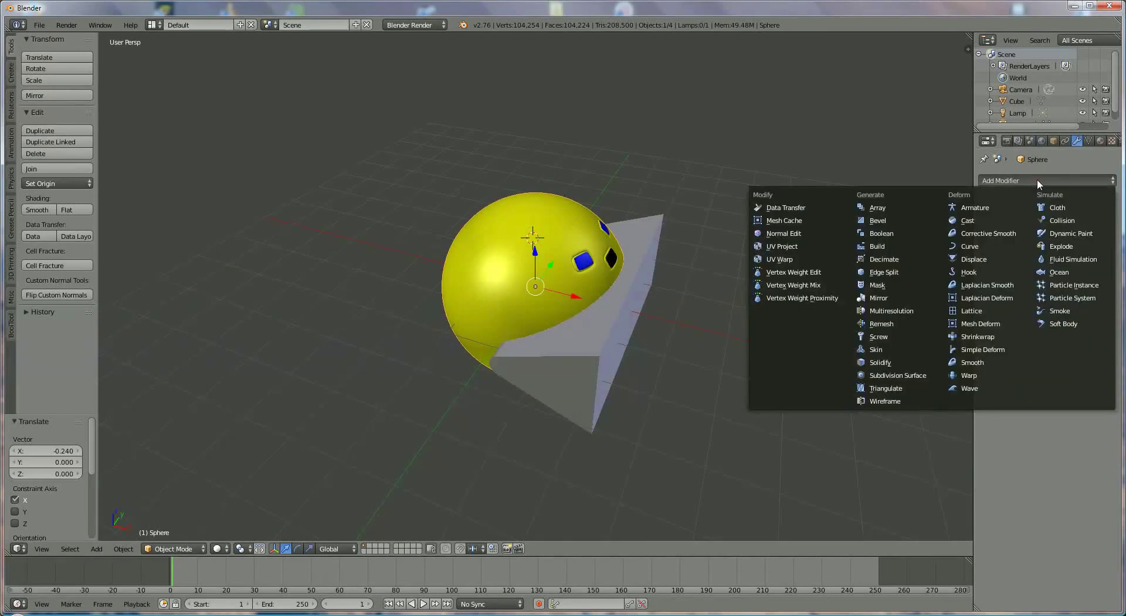
pyautogui.click(884, 232)
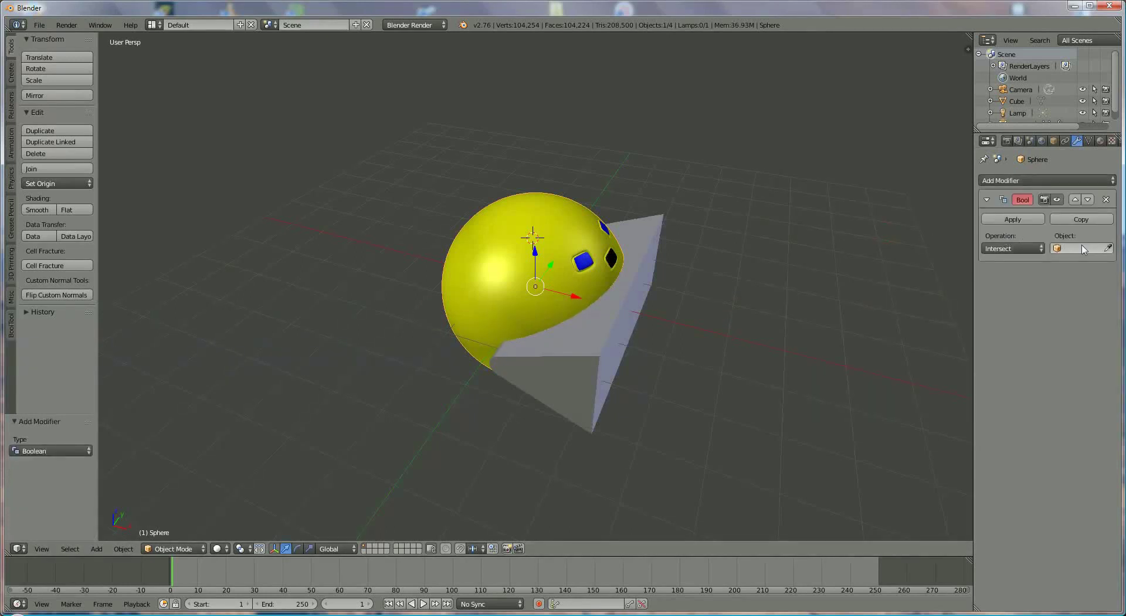
pyautogui.click(1021, 251)
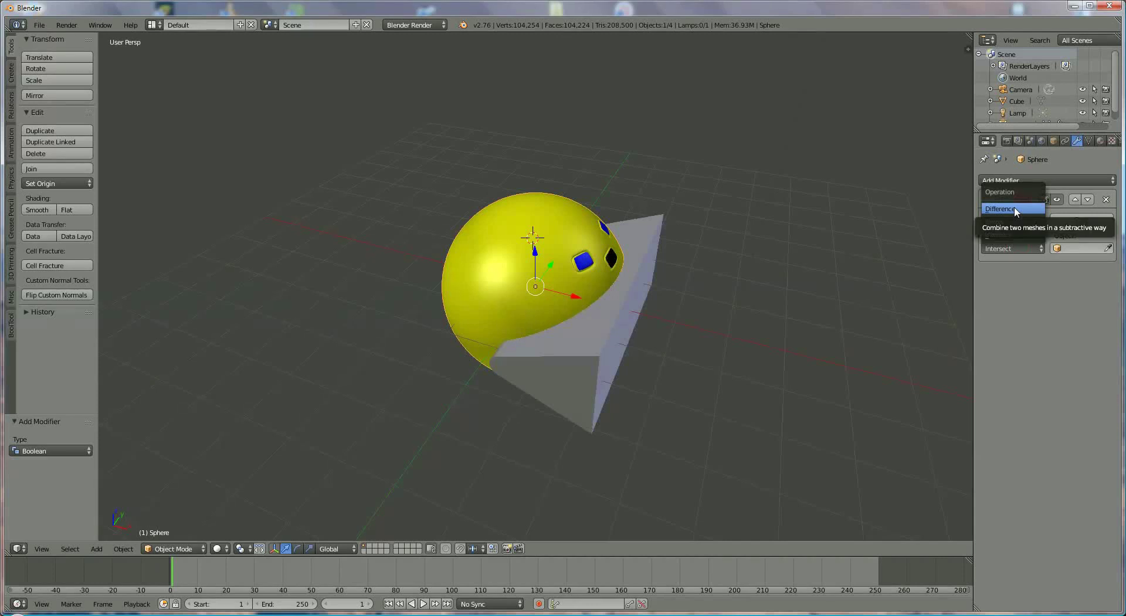
pyautogui.click(1014, 209)
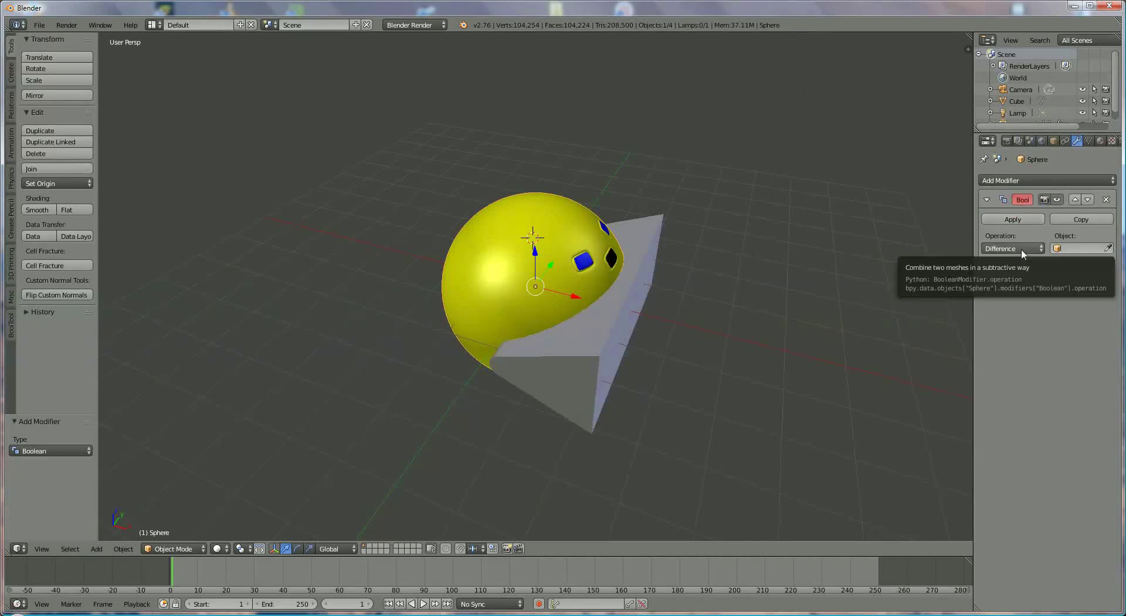
pyautogui.click(1075, 249)
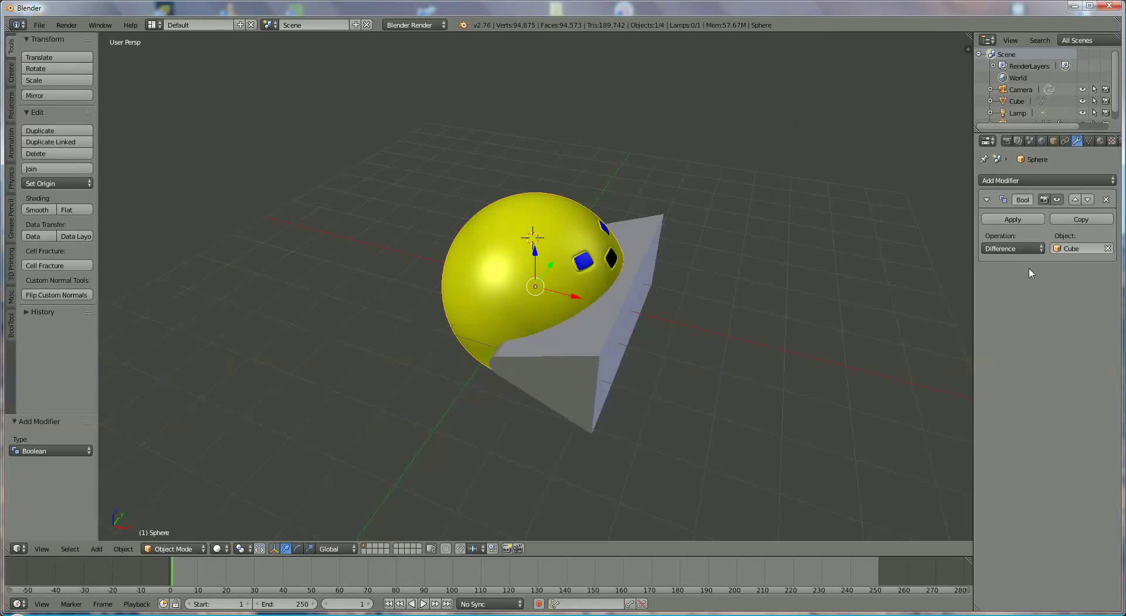
pyautogui.click(1006, 221)
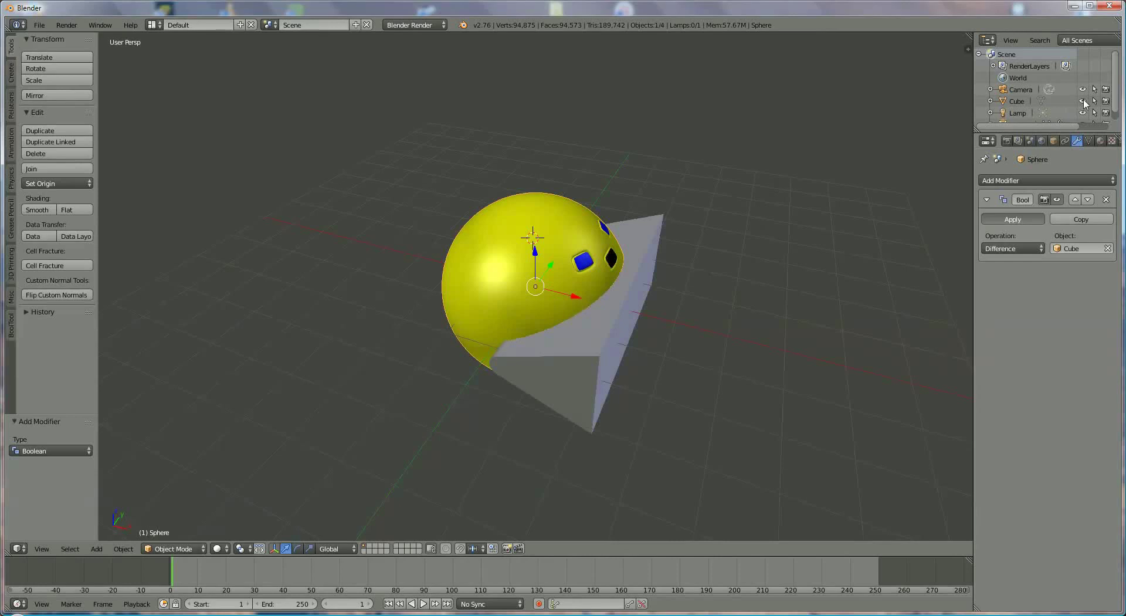
pyautogui.hotkey('ctrl', 'a')
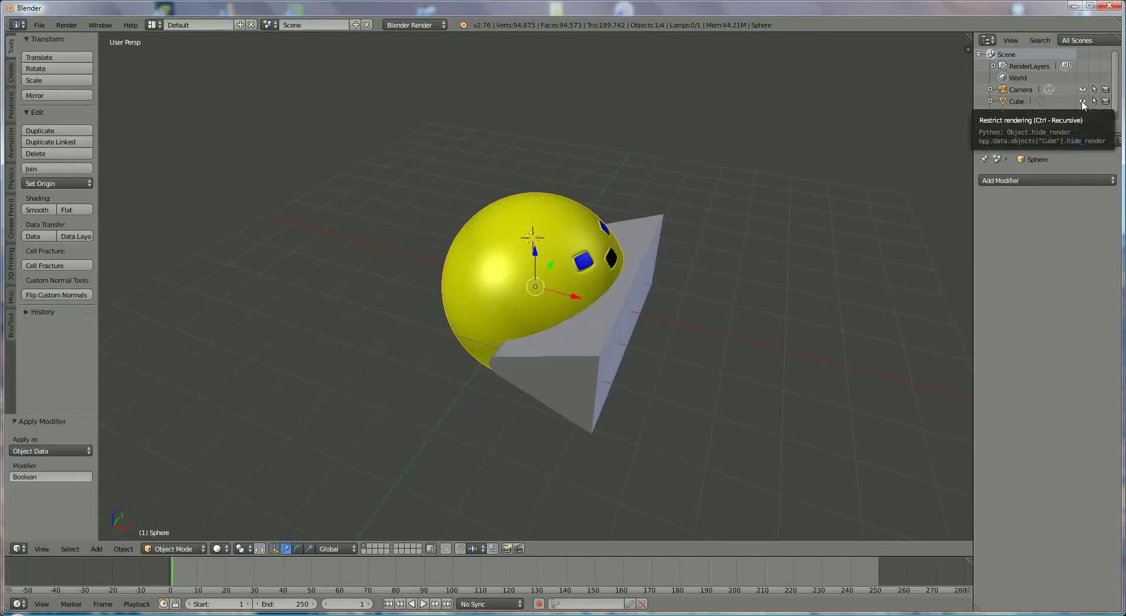
# - Hide the Cube object in the viewport and exclude it from rendering
pyautogui.click(1082, 102)
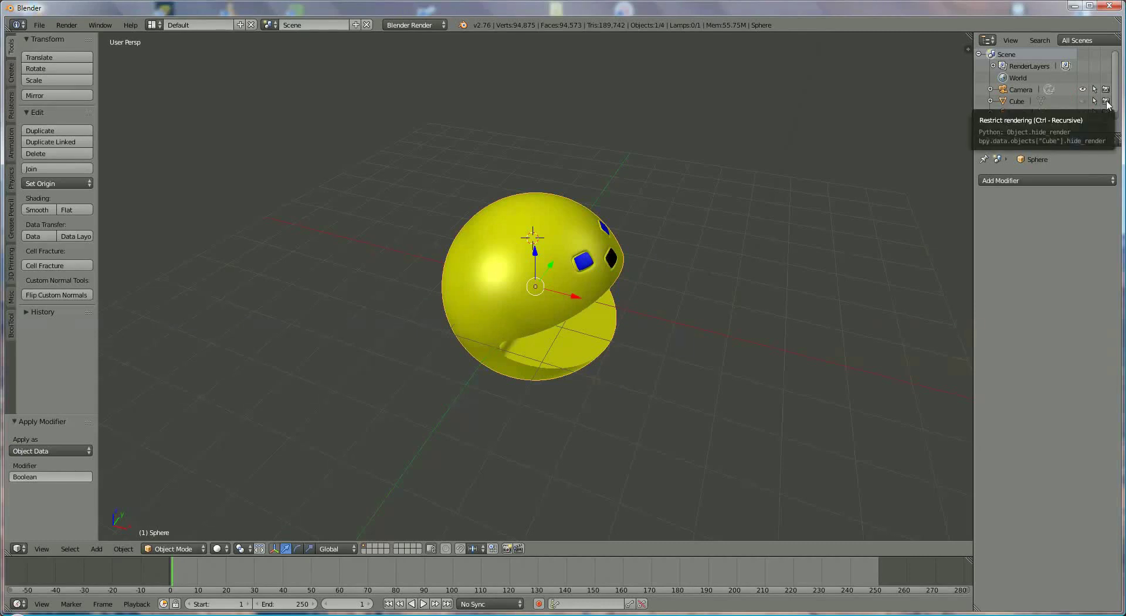
pyautogui.click(1106, 102)
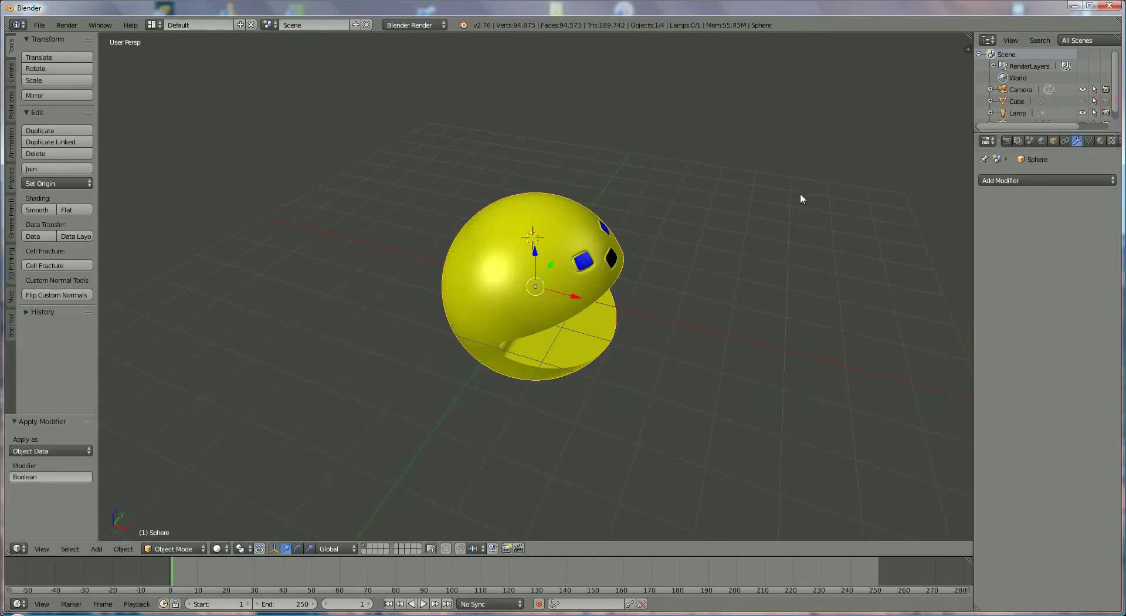
pyautogui.moveTo(800, 193); pyautogui.dragTo(742, 172, button='middle')
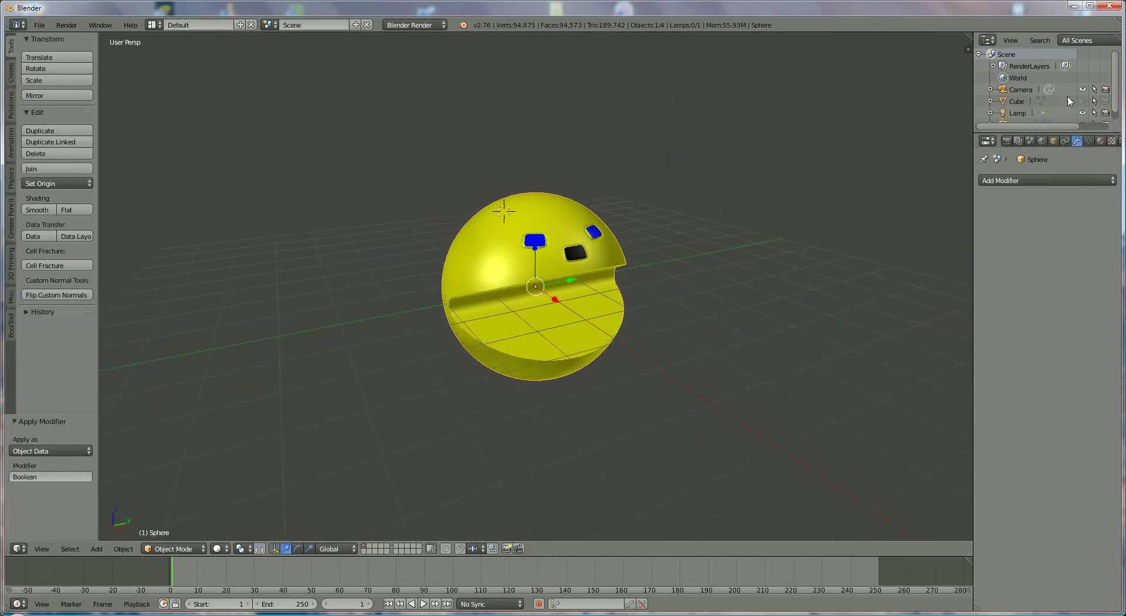
# - With Lock Camera to View temporarily on, orbit the camera to about X 9.65, Y -5.09, Z 2.75 facing the mouth
pyautogui.click(1019, 90)
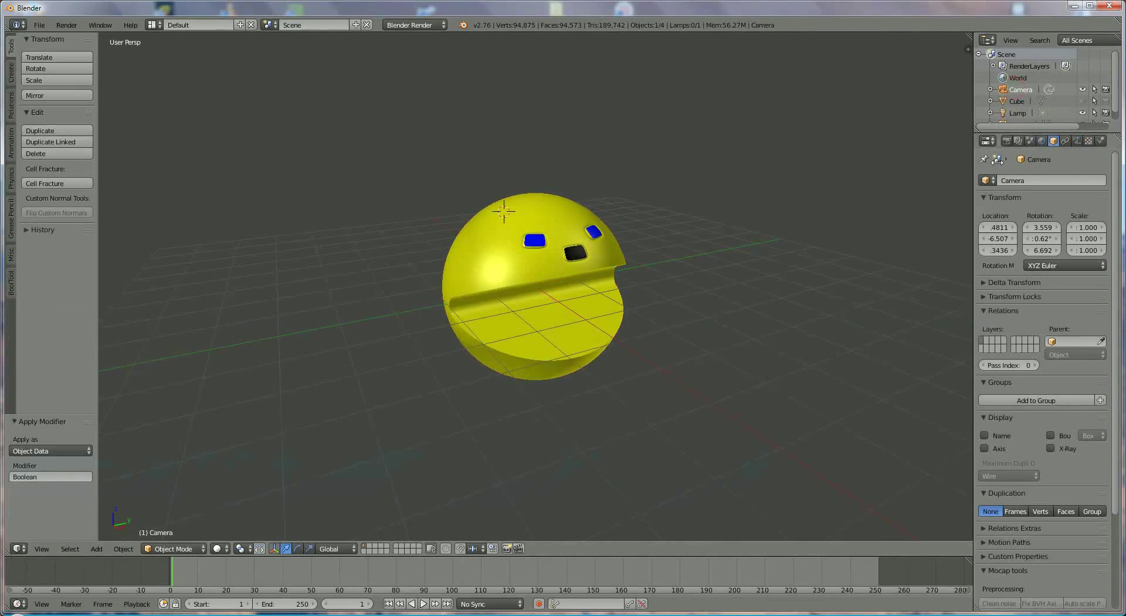
pyautogui.press('n')
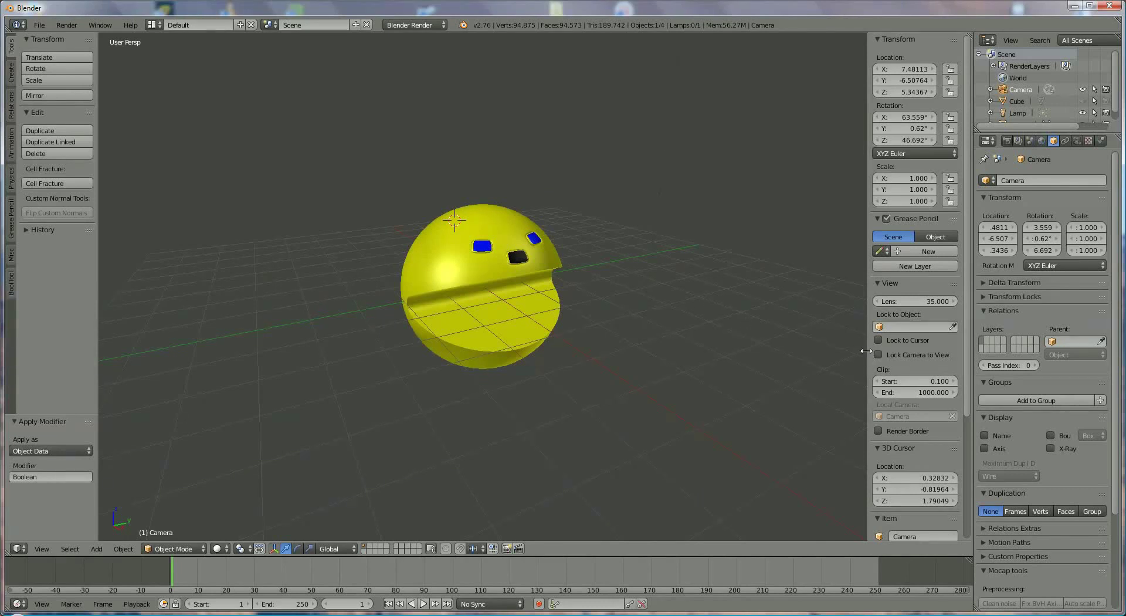
pyautogui.press('KP_0')
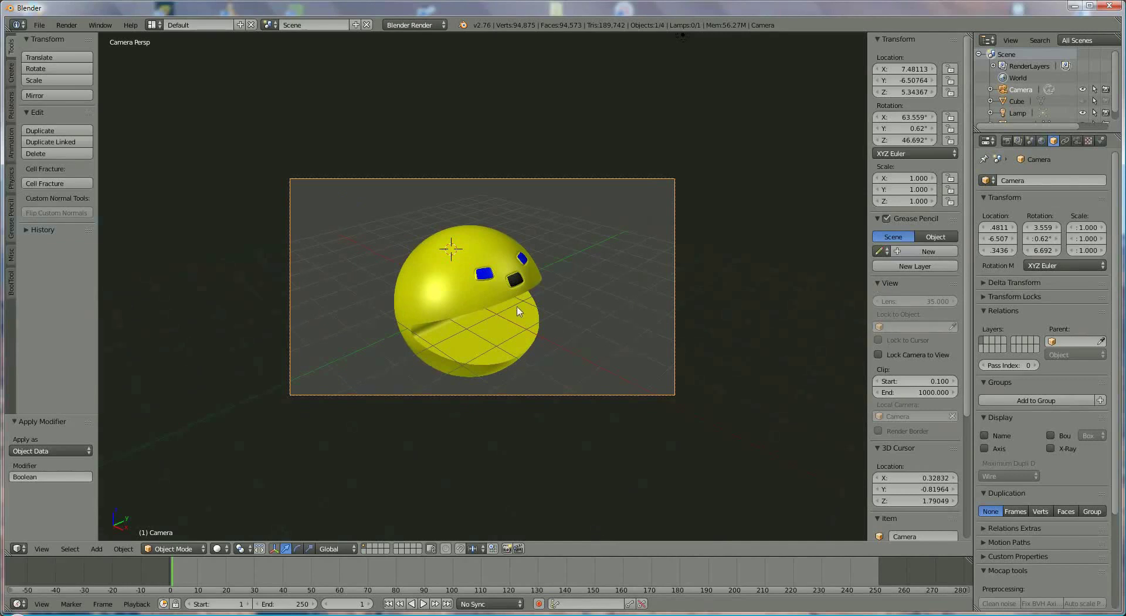
pyautogui.click(878, 354)
pyautogui.moveTo(588, 304); pyautogui.dragTo(524, 268, button='middle')
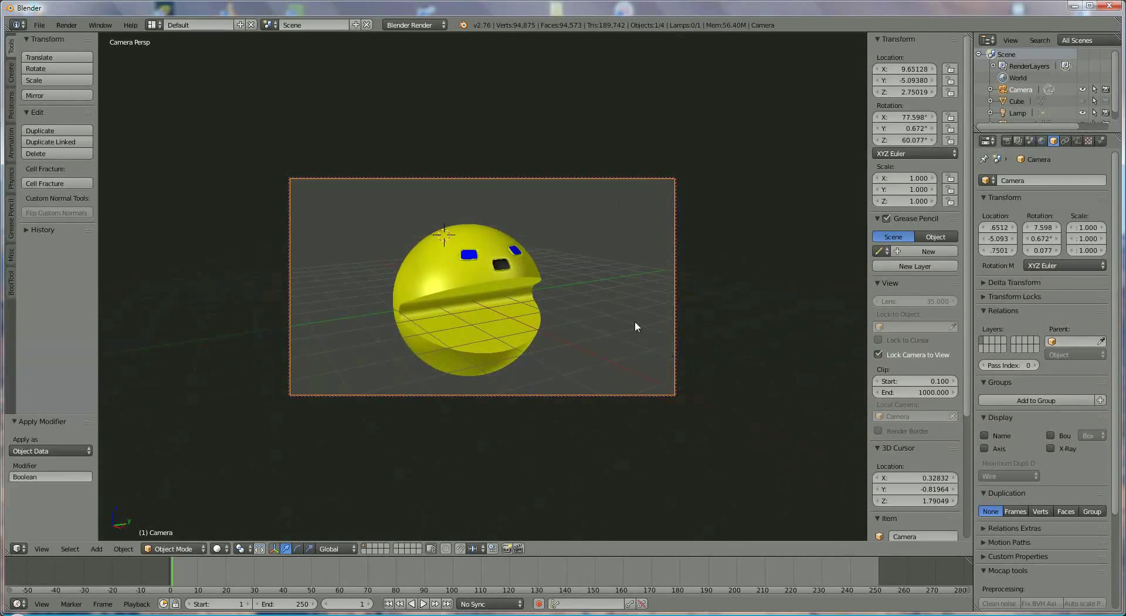
pyautogui.press('KP_0')
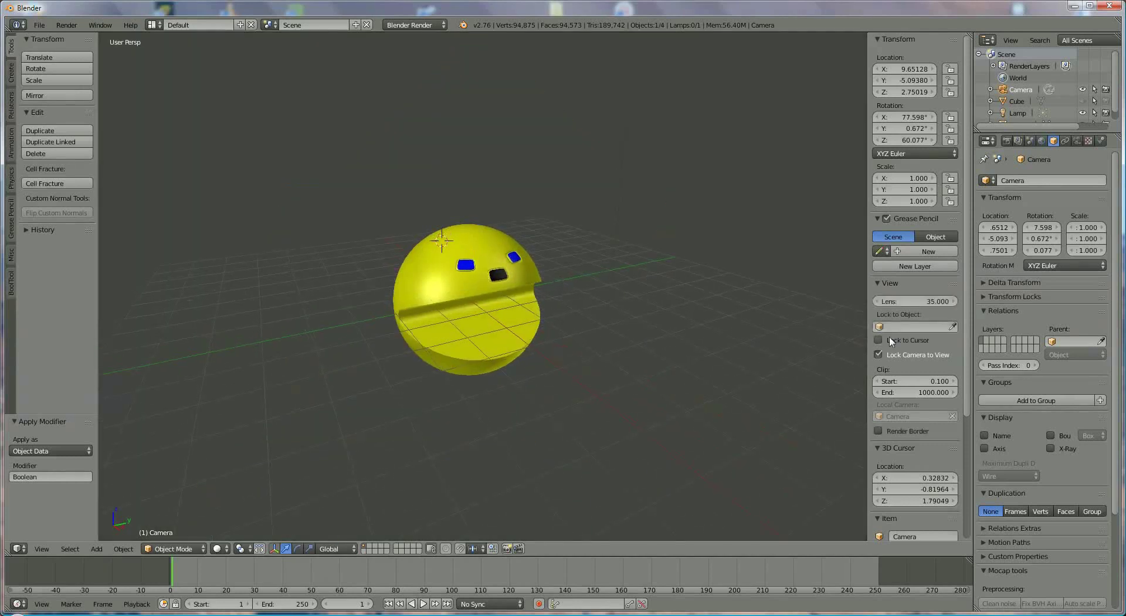
pyautogui.click(878, 355)
# - Move the lamp to about X 4.08, Y 1.74, Z 3.44, closer to the head
pyautogui.scroll(-3, 638, 312)
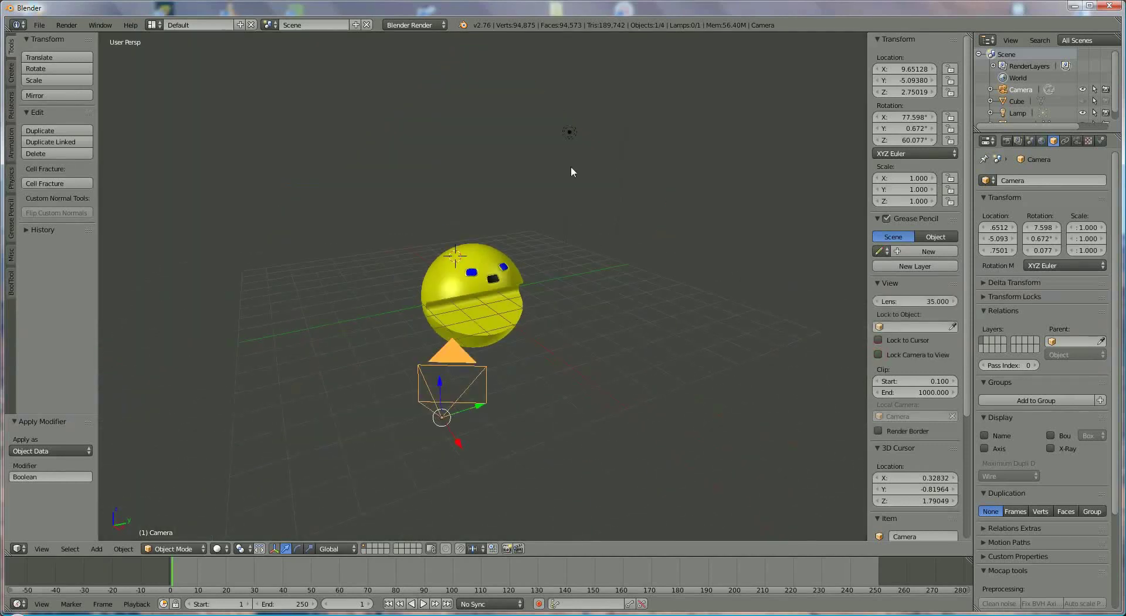
pyautogui.rightClick(572, 133)
pyautogui.moveTo(579, 87); pyautogui.dragTo(617, 216)
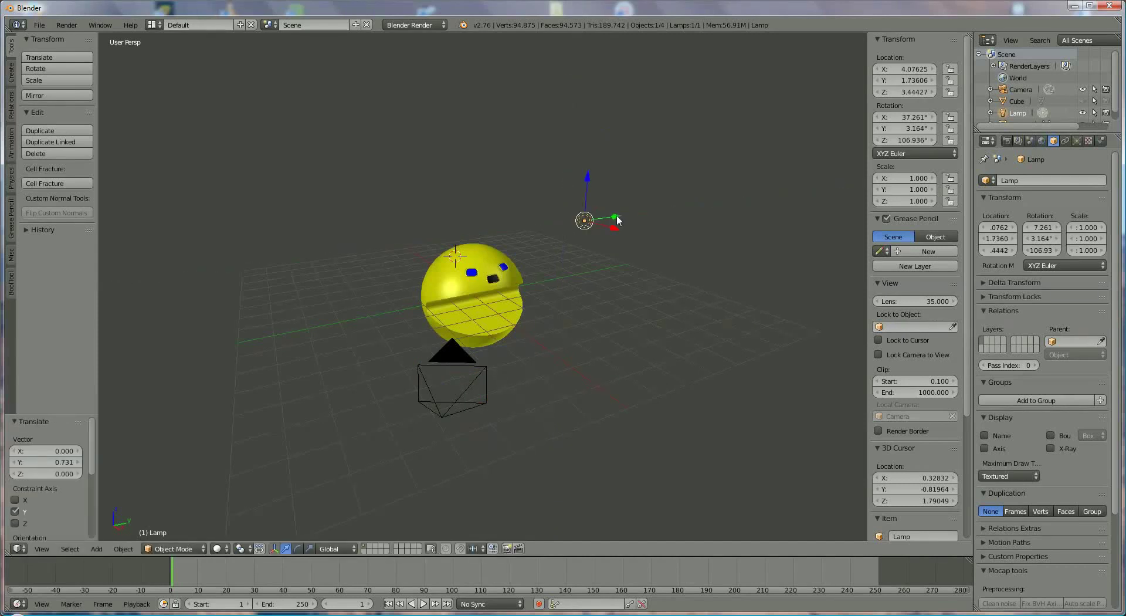
# - Duplicate the lamp and place the copy on the other side of the face at about X 3.62, Y -3.15, Z 2.30
pyautogui.hotkey('shift', 'd')
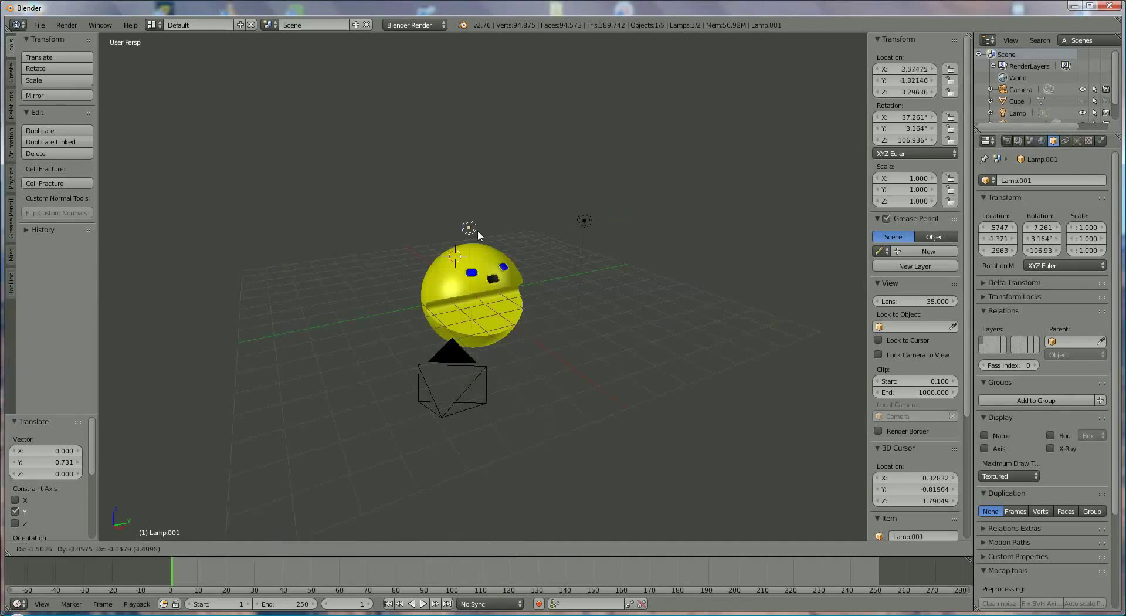
pyautogui.click(443, 259)
pyautogui.moveTo(547, 256); pyautogui.dragTo(505, 398, button='middle')
pyautogui.moveTo(460, 404); pyautogui.dragTo(484, 447)
# - Render the scene as a still image to check the lighting, and return to the 3D View
pyautogui.click(1007, 141)
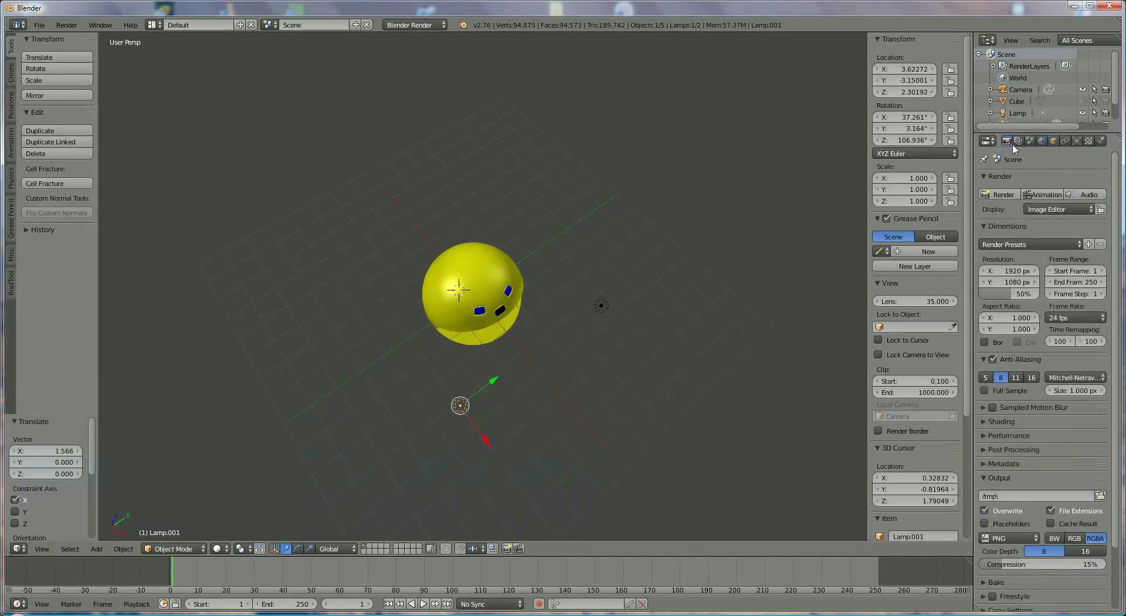
pyautogui.click(1000, 194)
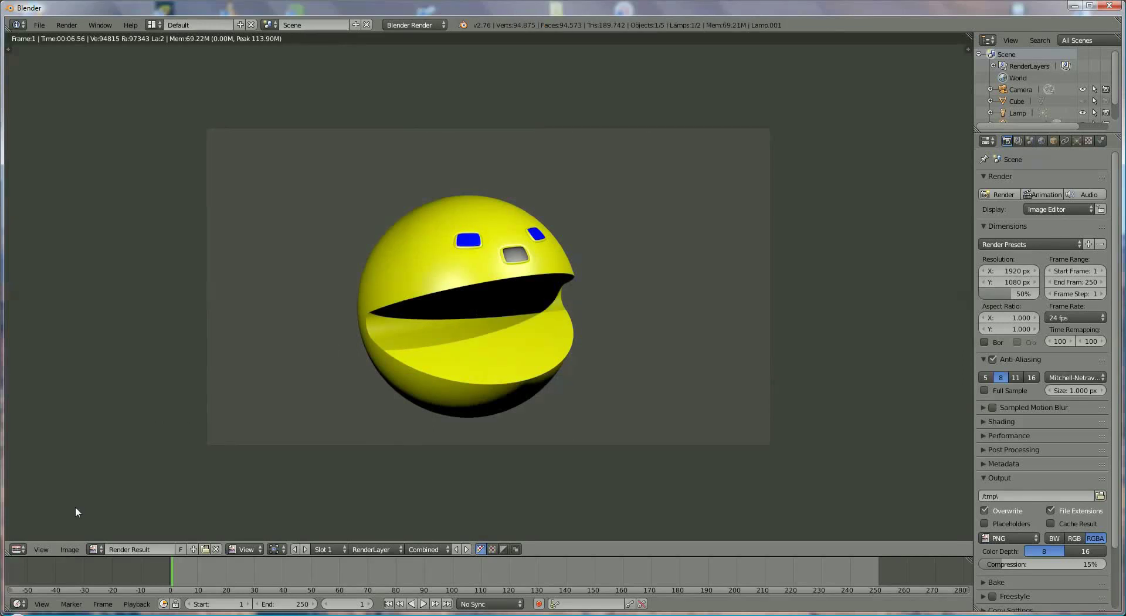
pyautogui.click(18, 549)
pyautogui.click(87, 530)
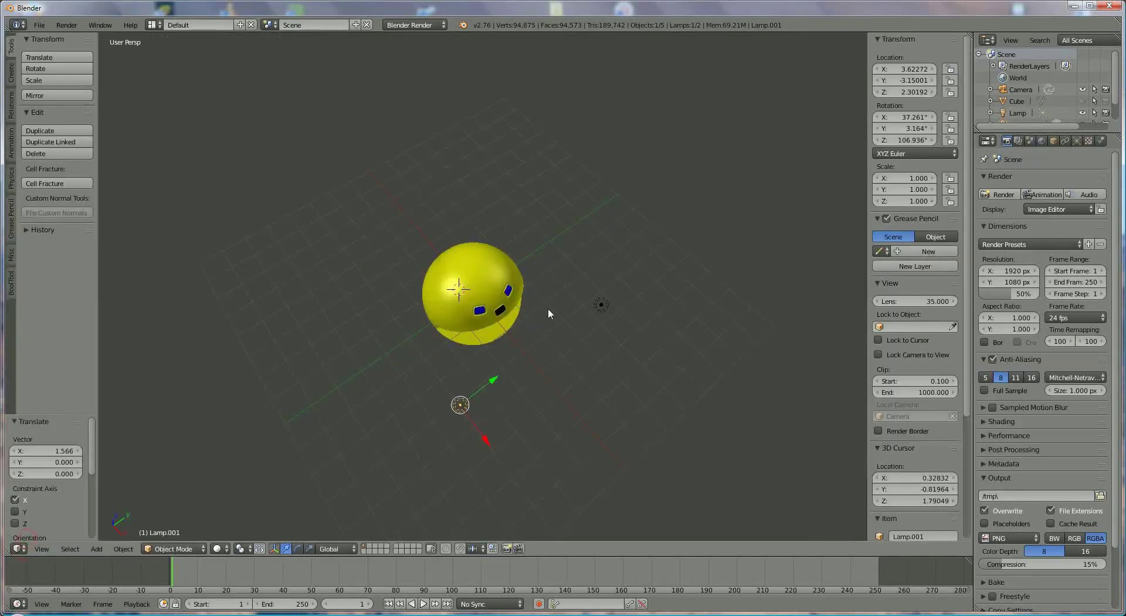
# - Lower the original lamp along Z by -2.958 and render the image again
pyautogui.moveTo(548, 314); pyautogui.dragTo(532, 257, button='middle')
pyautogui.rightClick(579, 214)
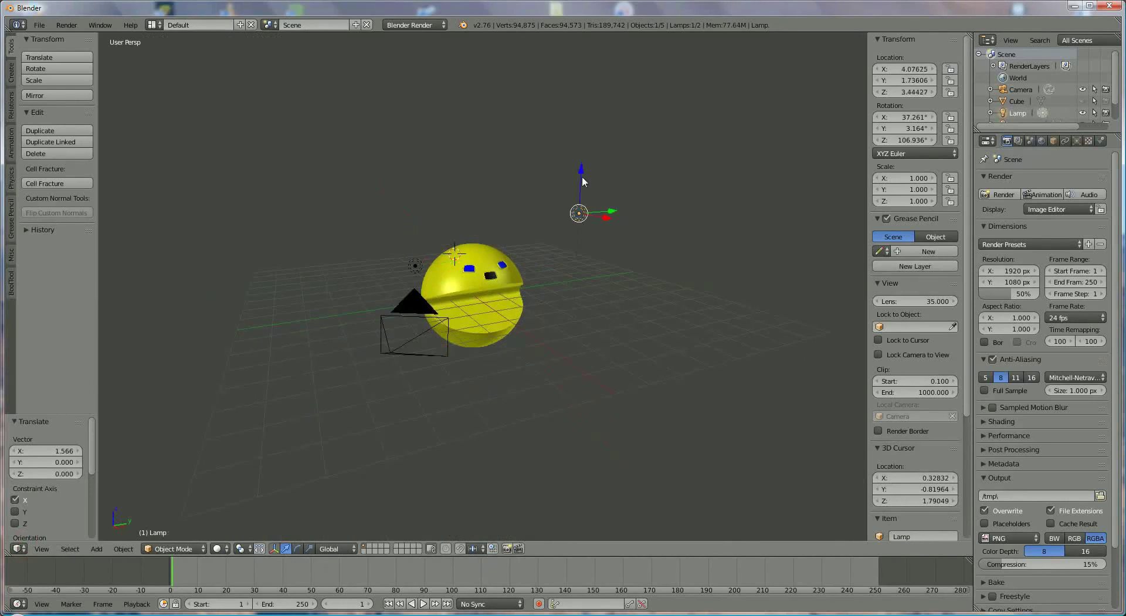
pyautogui.moveTo(584, 182); pyautogui.dragTo(580, 259)
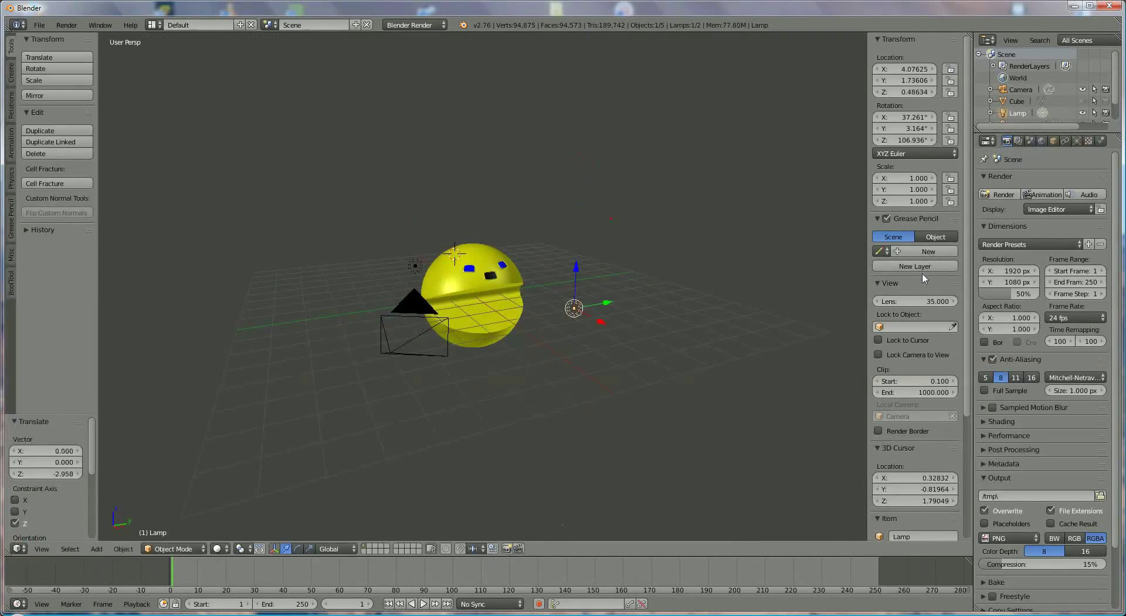
pyautogui.click(999, 194)
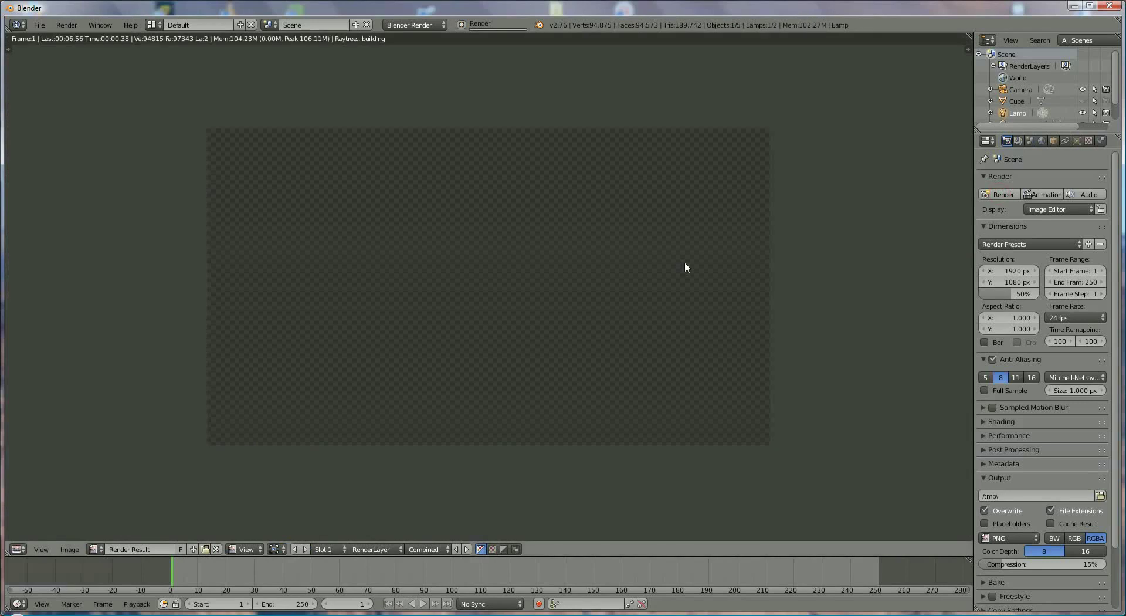